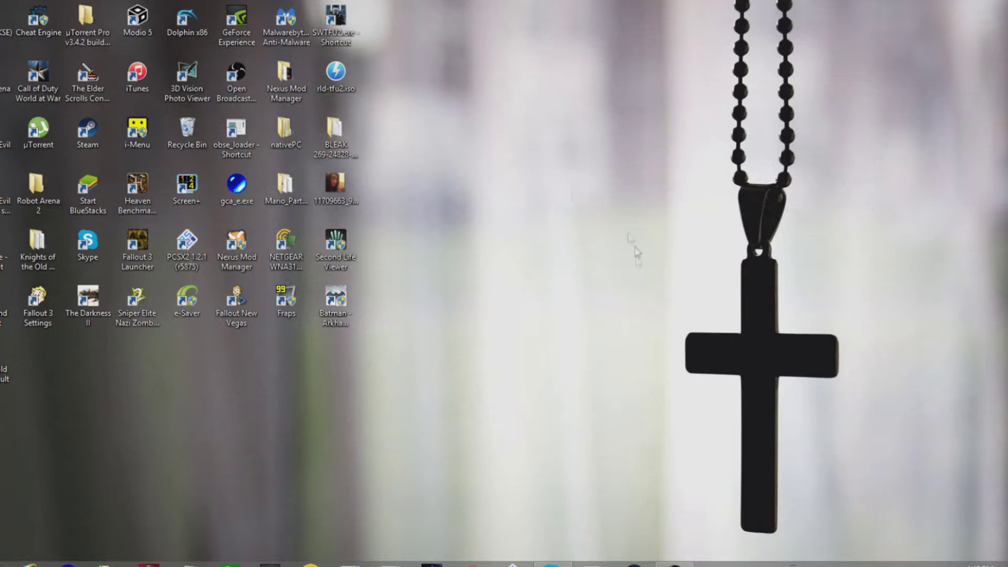
Launch NVIDIA Control Panel from the desktop right-click menu and open Adjust image settings with preview
right_click(512, 189)
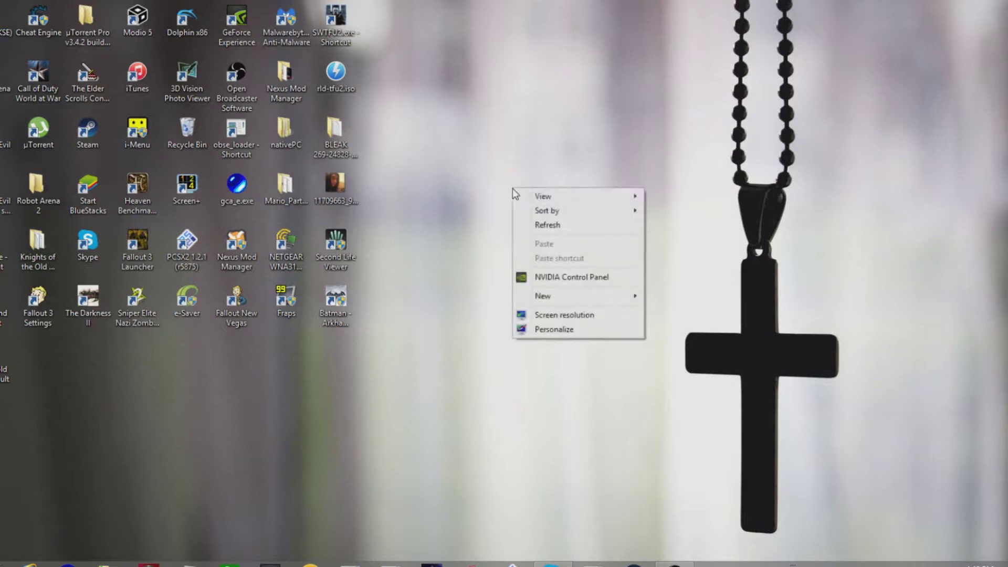
click(585, 284)
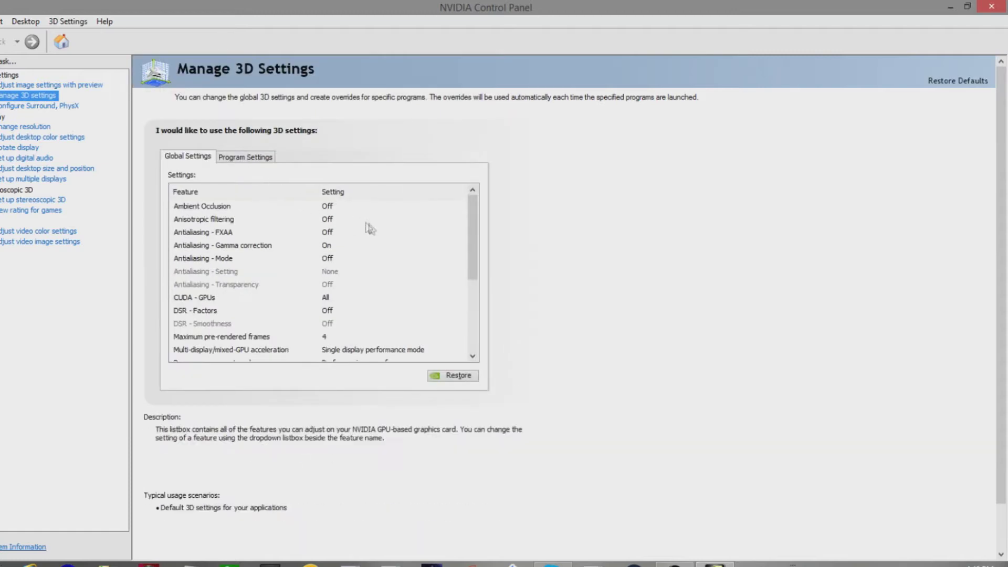
click(38, 84)
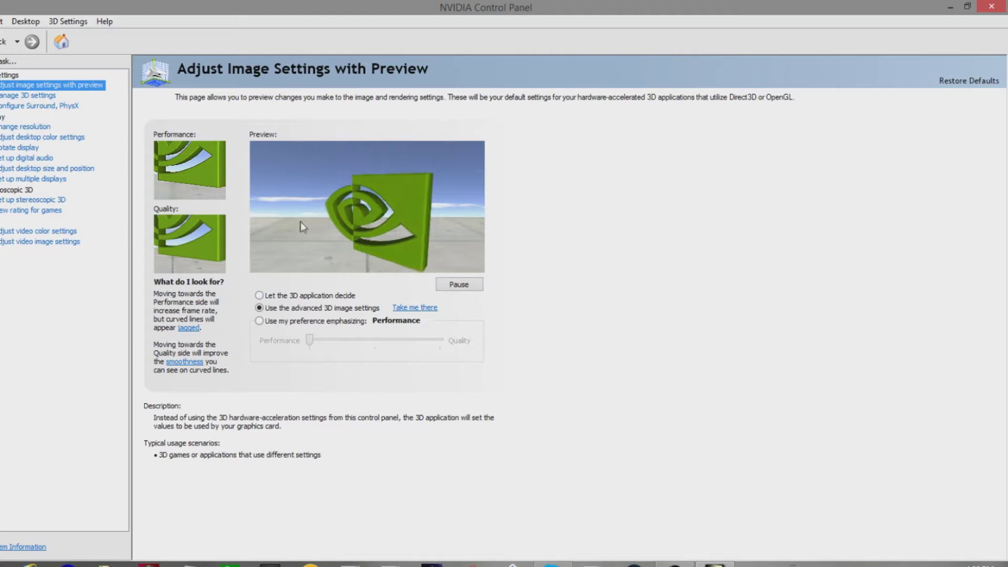
Switch the image preference to 'Use the advanced 3D image settings' and go to Manage 3D Settings
click(270, 322)
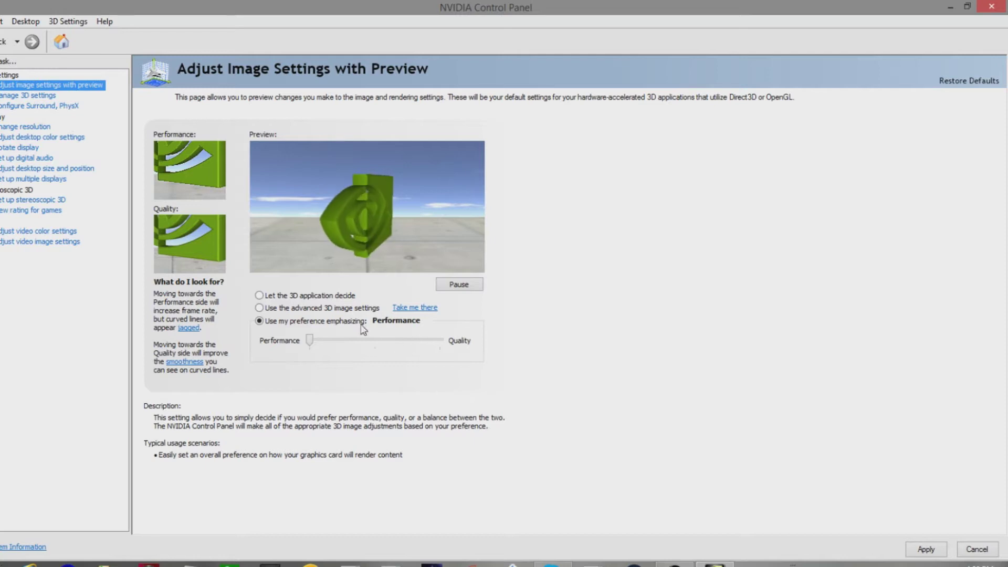
click(259, 309)
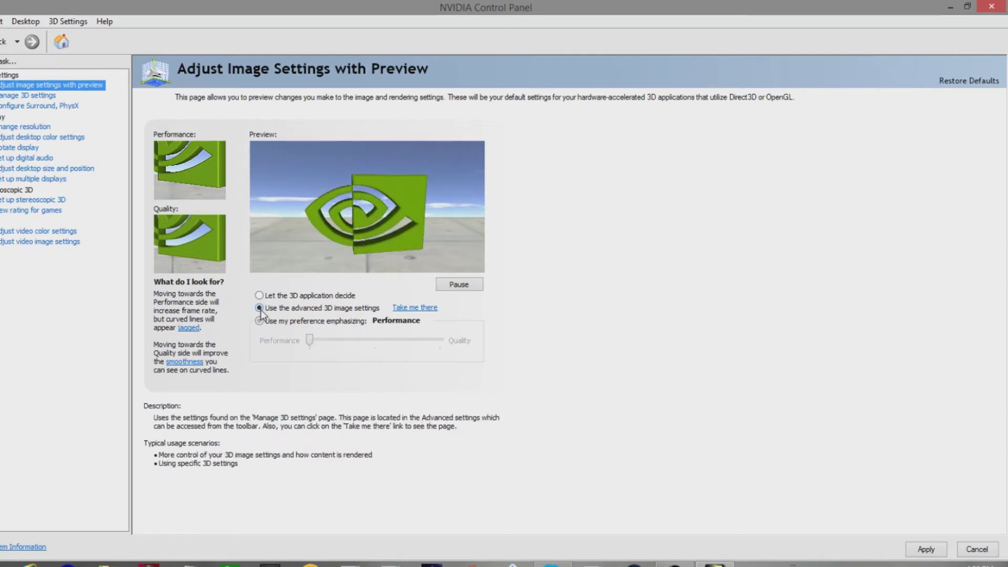
click(415, 307)
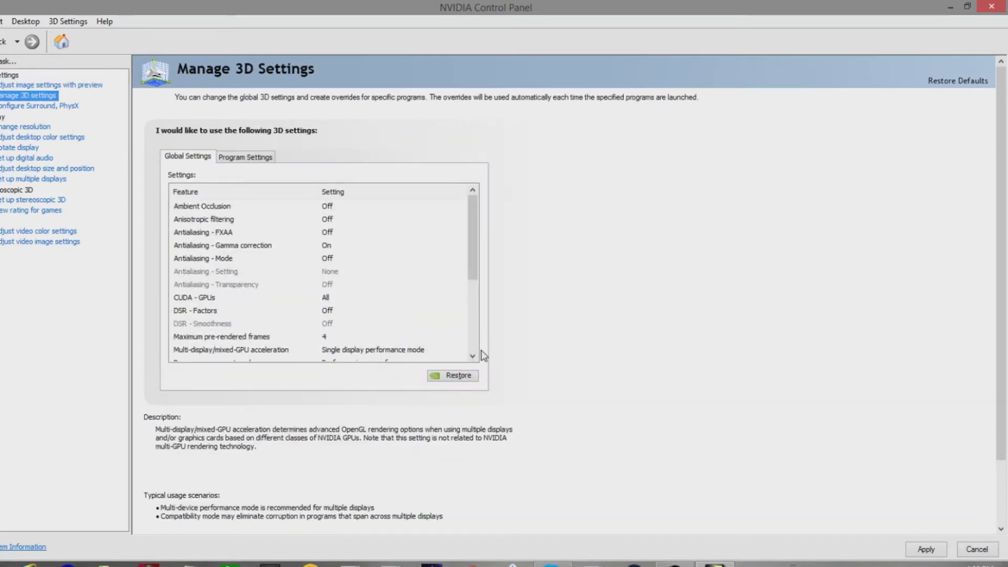
drag(472, 250, 479, 229)
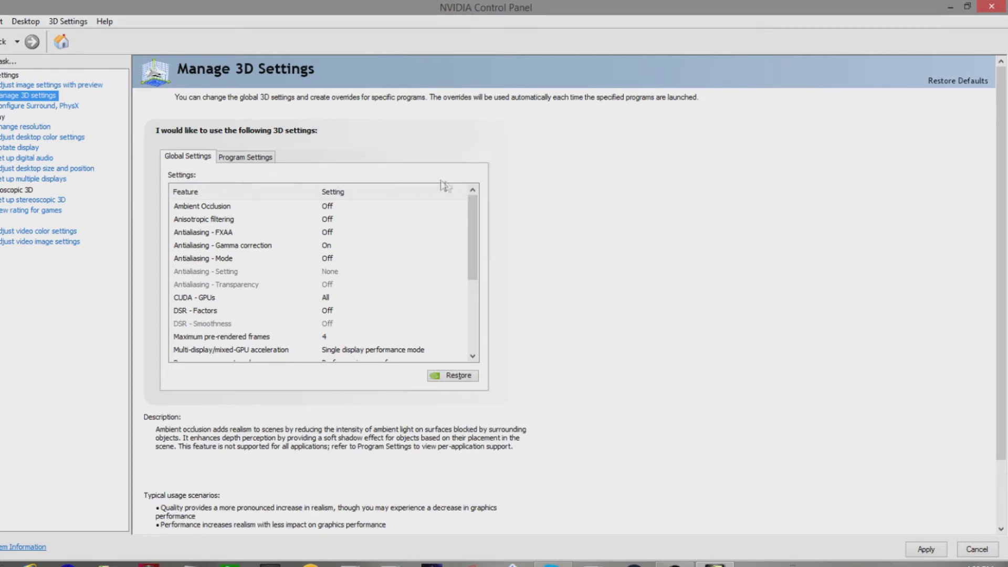
drag(475, 217, 491, 203)
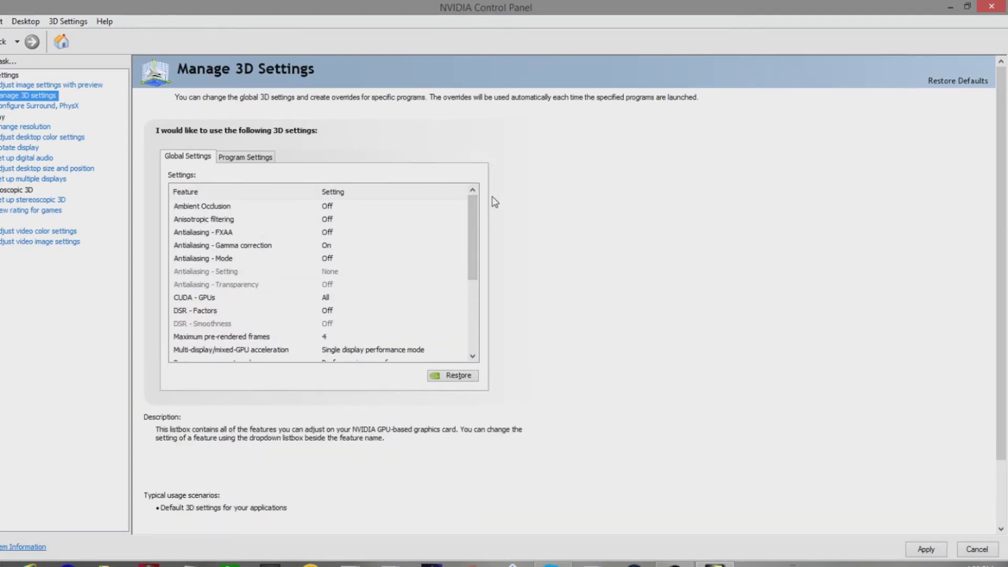
drag(476, 200, 463, 234)
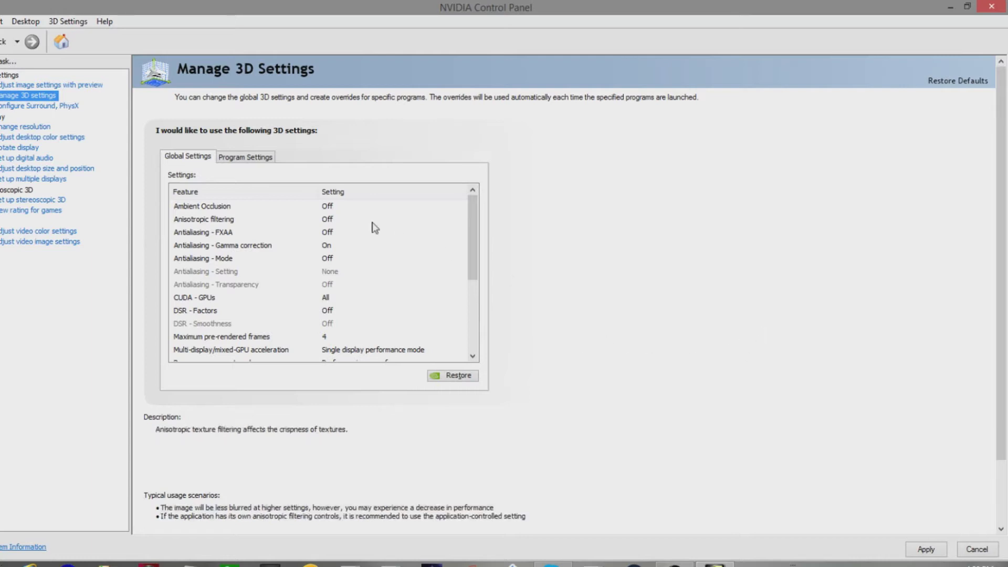
drag(478, 237, 482, 323)
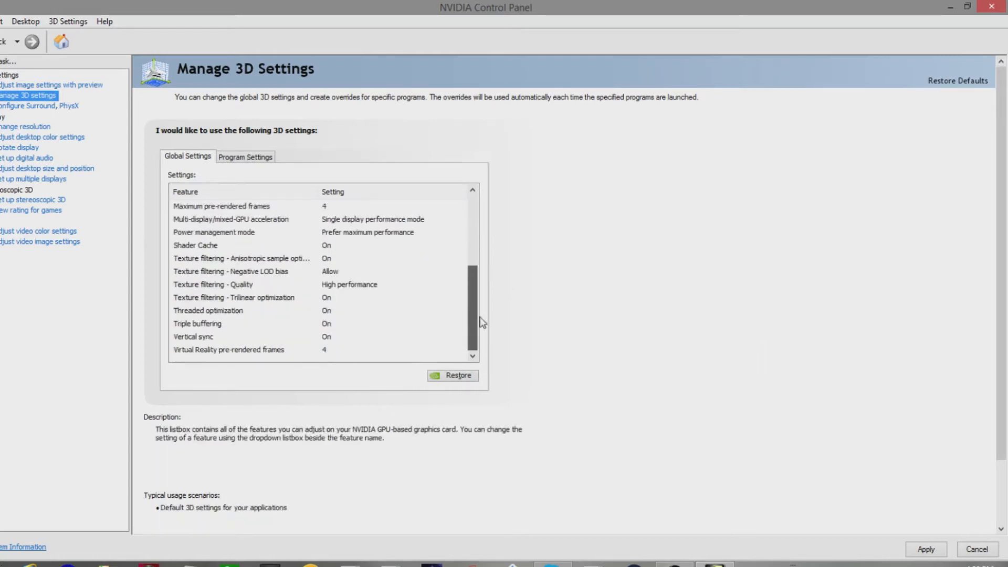
drag(482, 323, 452, 216)
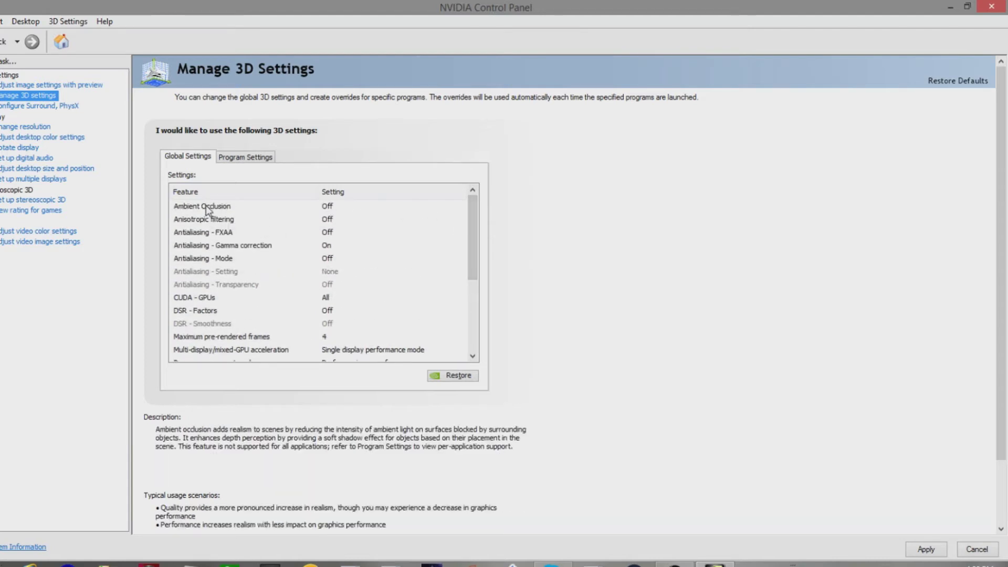
click(206, 208)
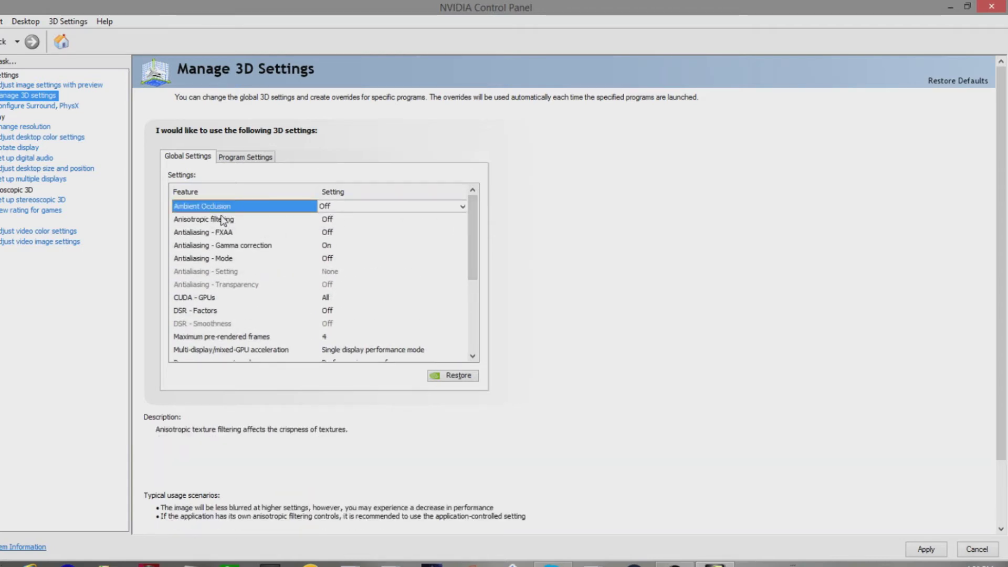
mouse_move(184, 202)
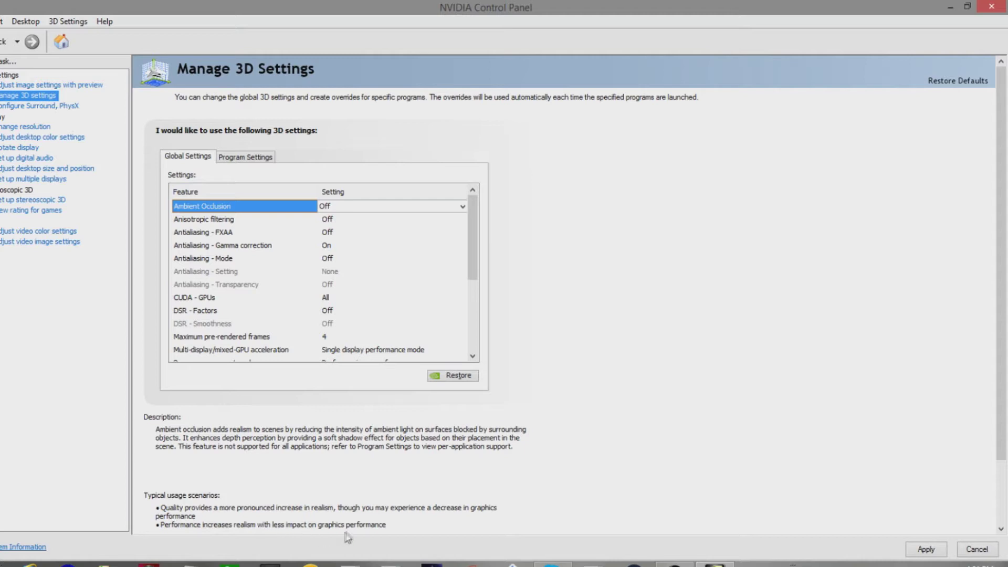
click(392, 207)
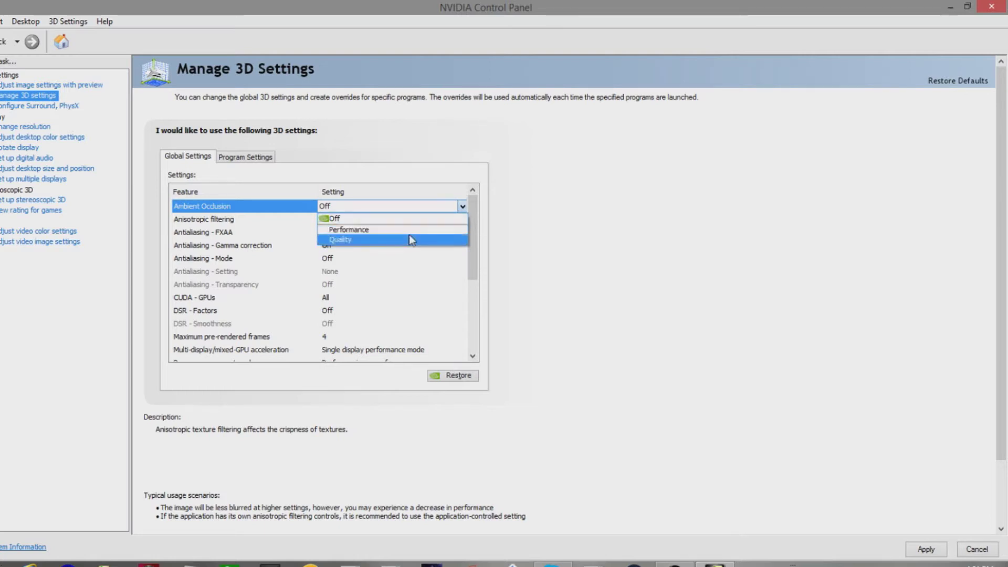
click(378, 218)
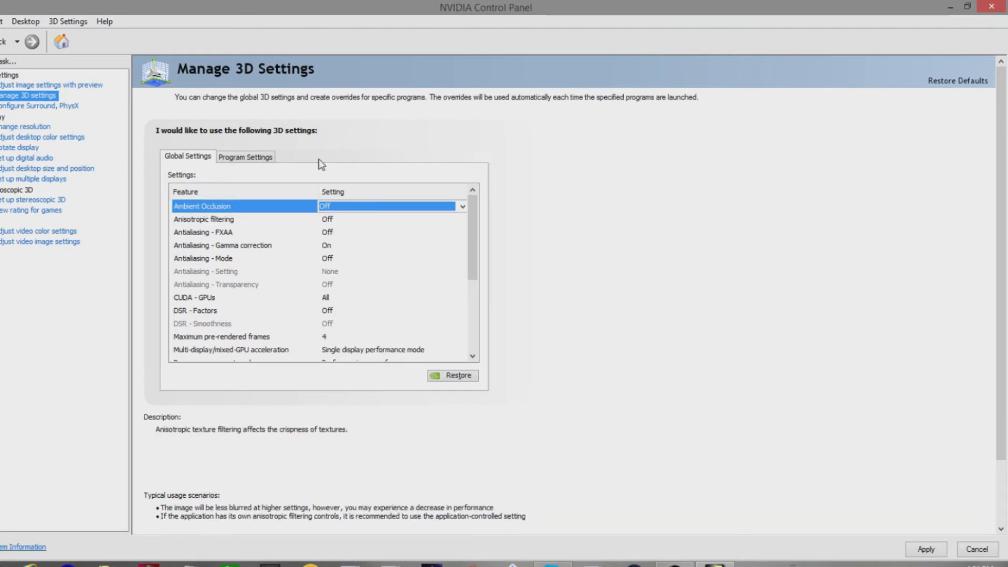
click(339, 232)
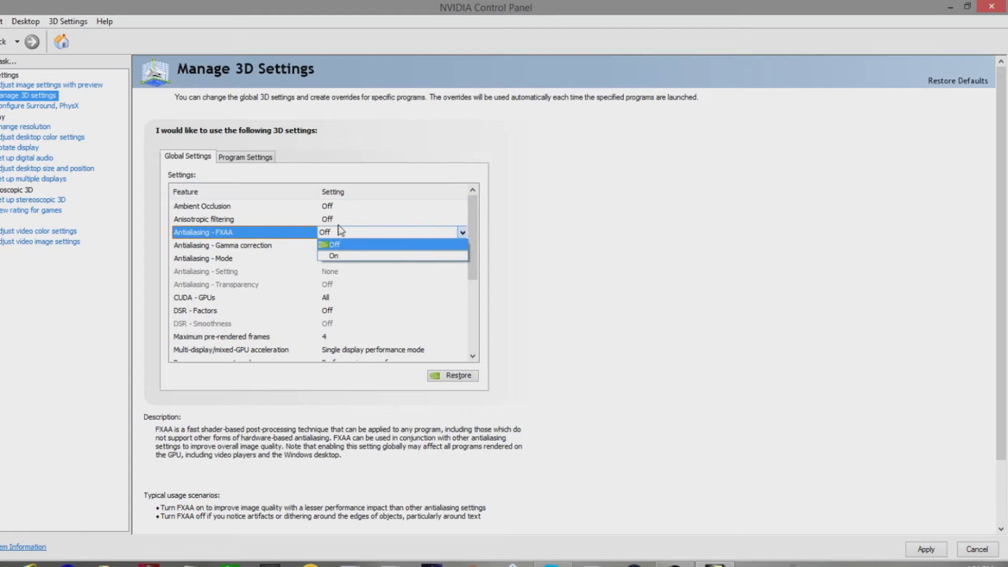
click(340, 231)
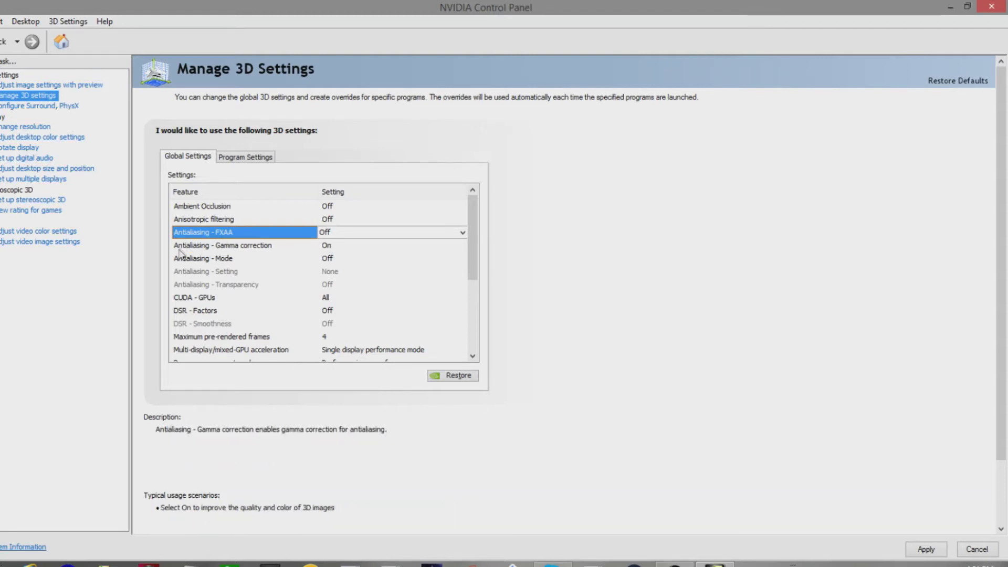
scroll(412, 263, down, 1)
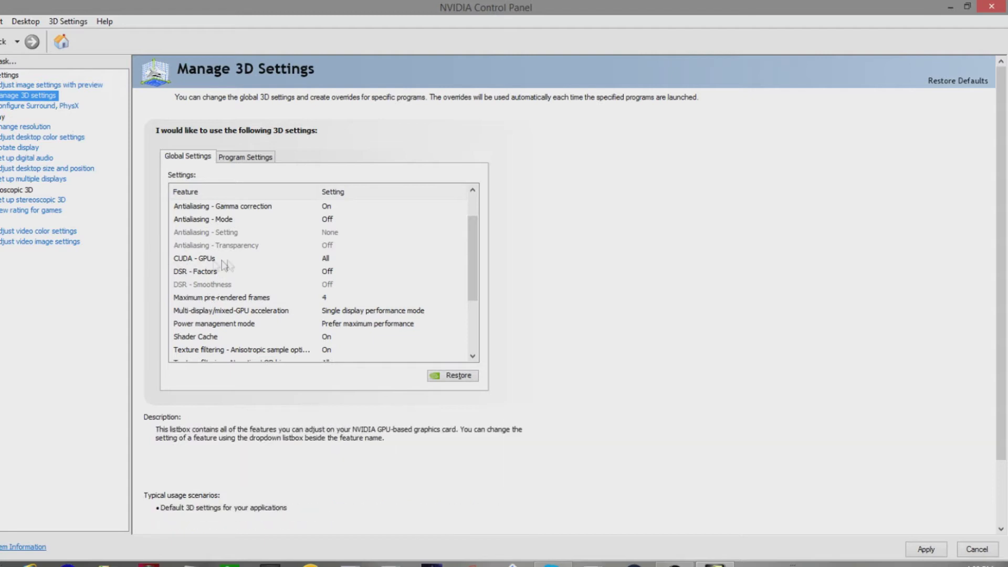
Confirm GeForce GTX 760 for CUDA, cancel the DSR factor options, and scroll to Maximum pre-rendered frames
click(341, 258)
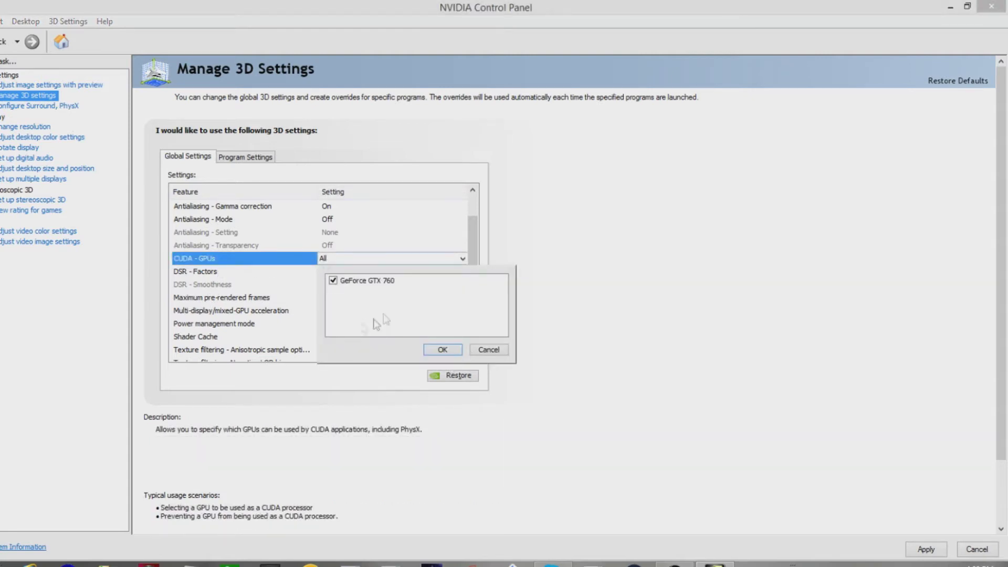
click(443, 349)
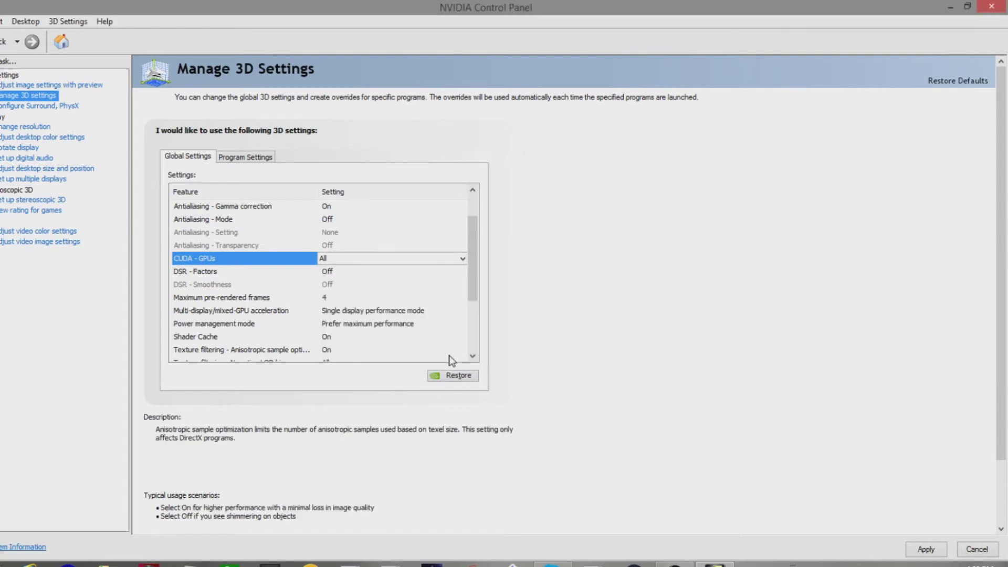
click(252, 273)
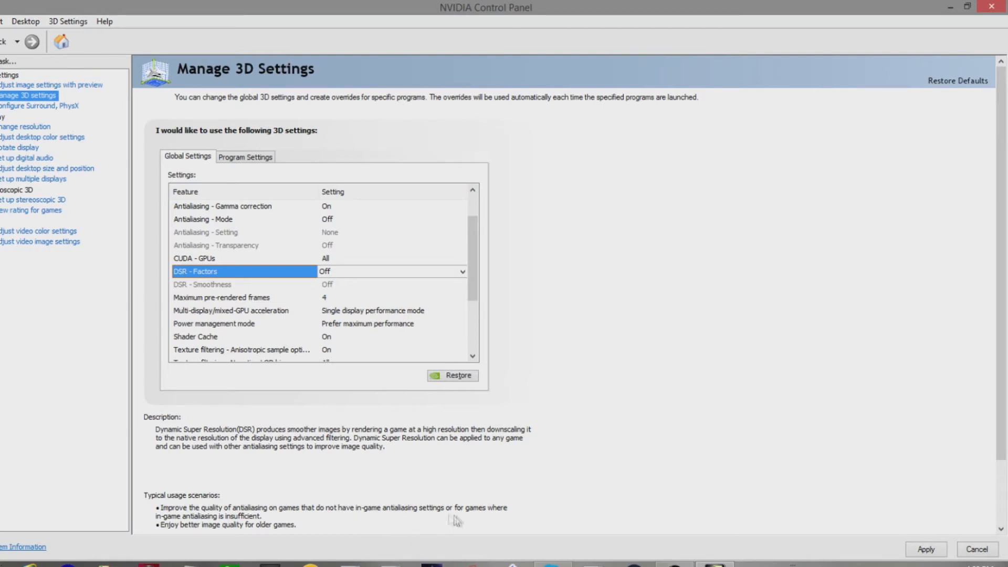
click(363, 273)
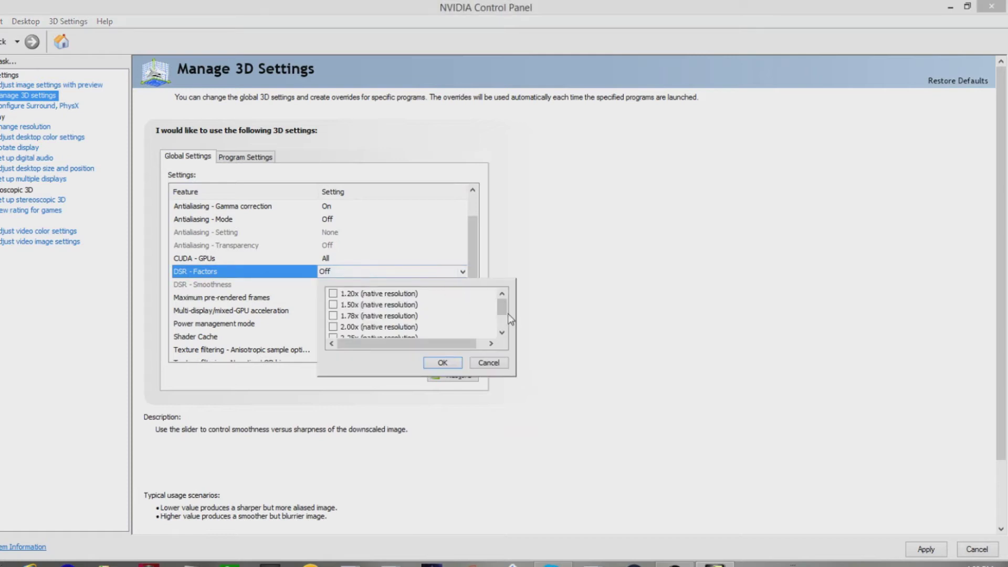
drag(502, 308, 503, 323)
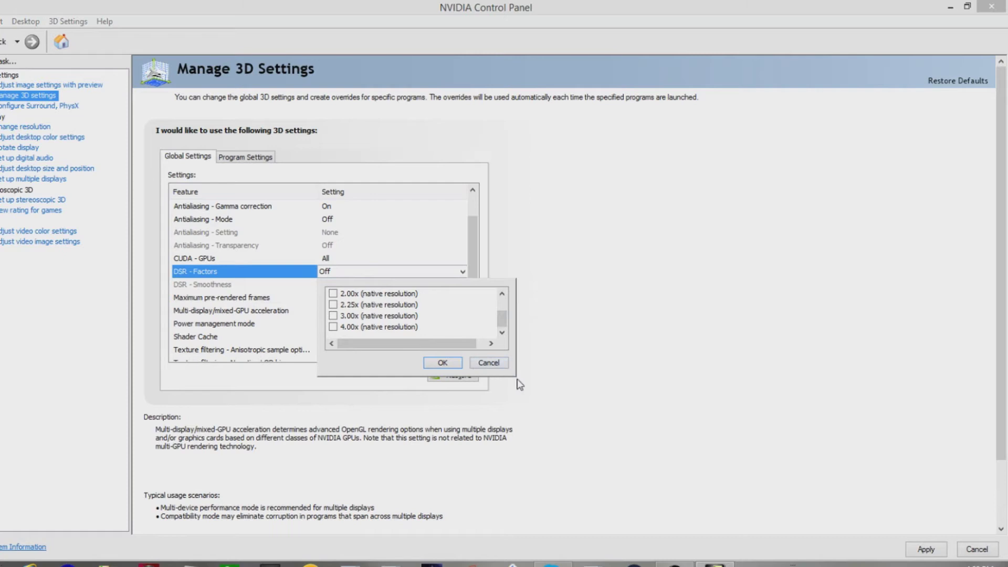
click(497, 361)
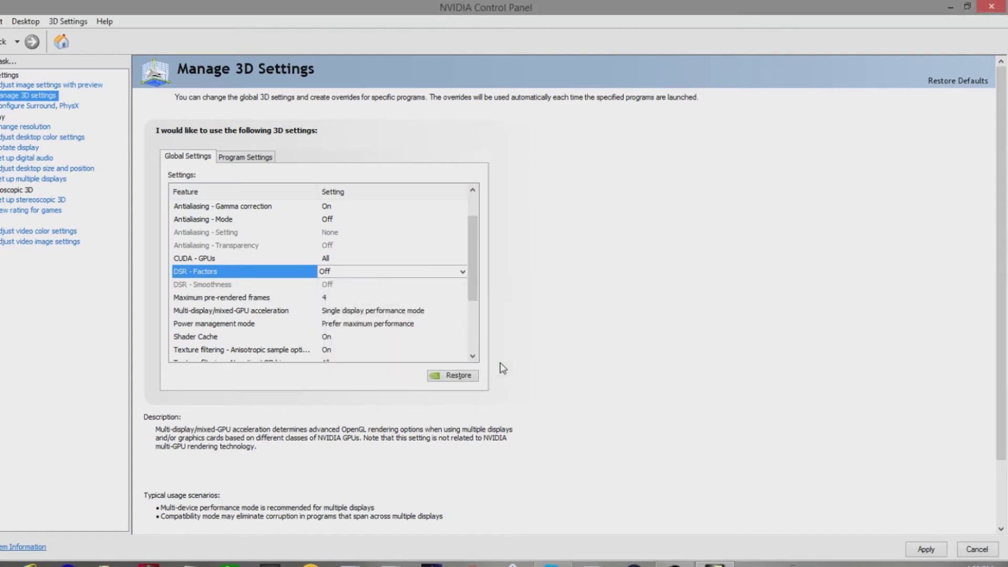
drag(471, 276, 469, 293)
Keep Maximum pre-rendered frames at 4, then select Multi-display/mixed-GPU acceleration
click(264, 272)
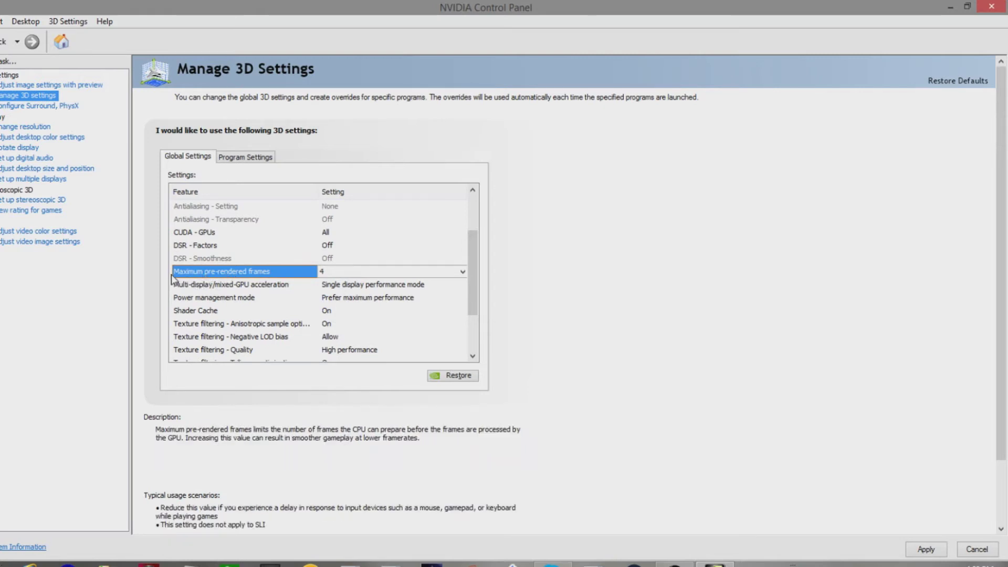
click(356, 270)
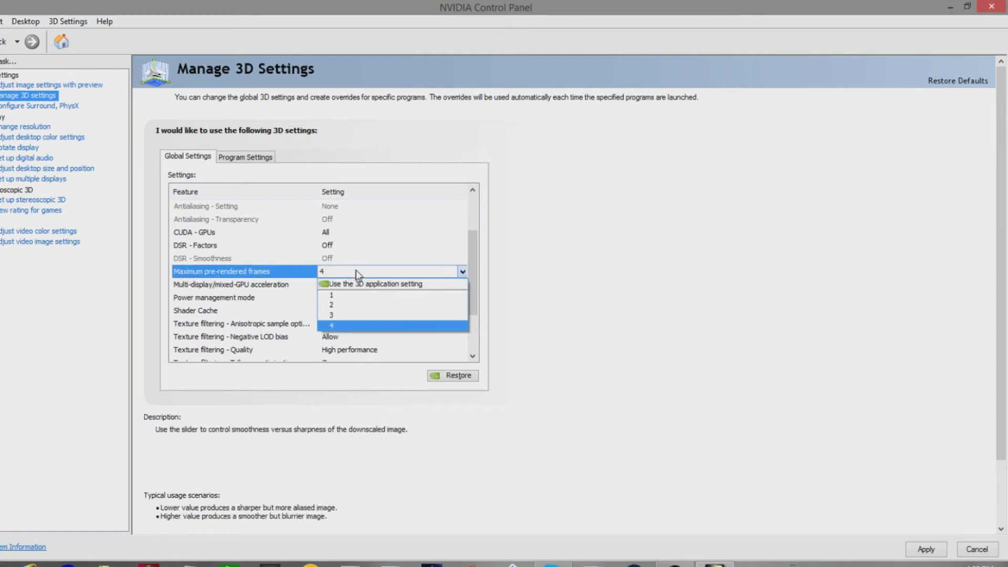
click(154, 286)
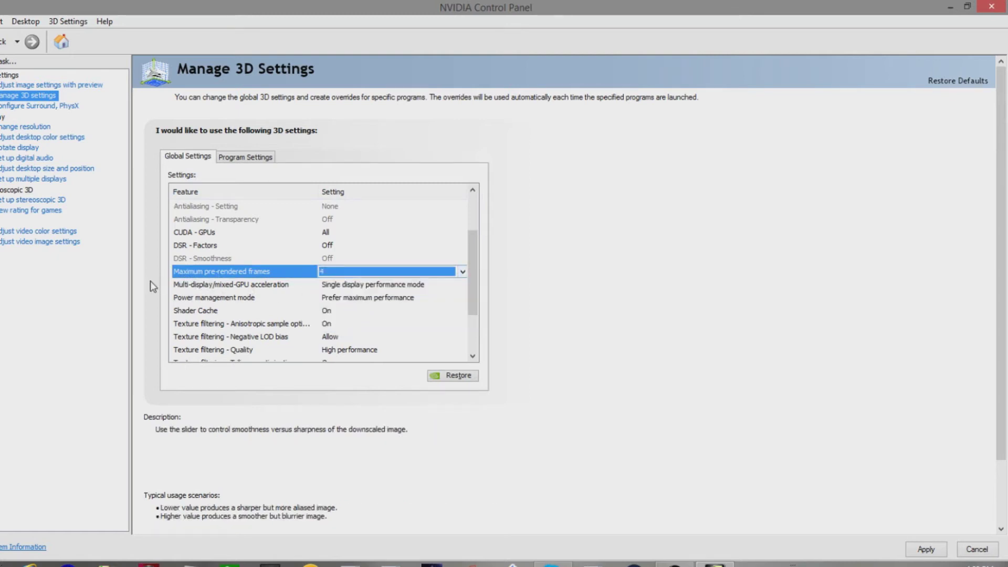
click(339, 276)
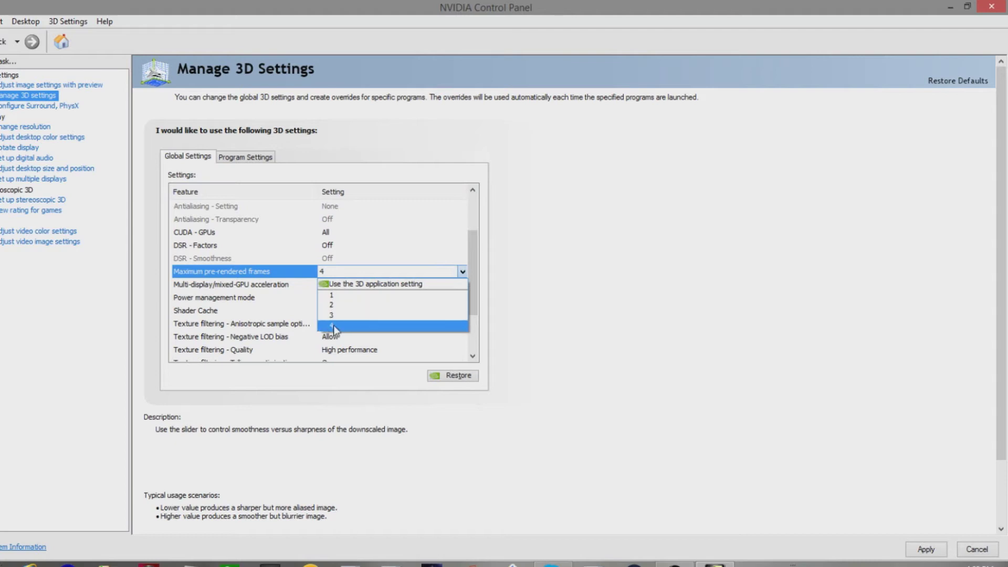
click(533, 277)
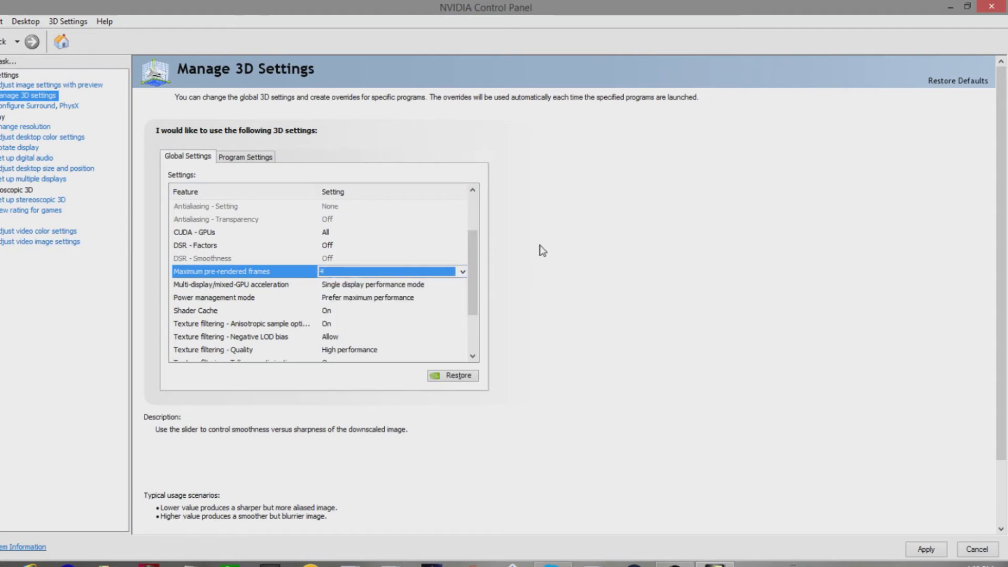
click(407, 271)
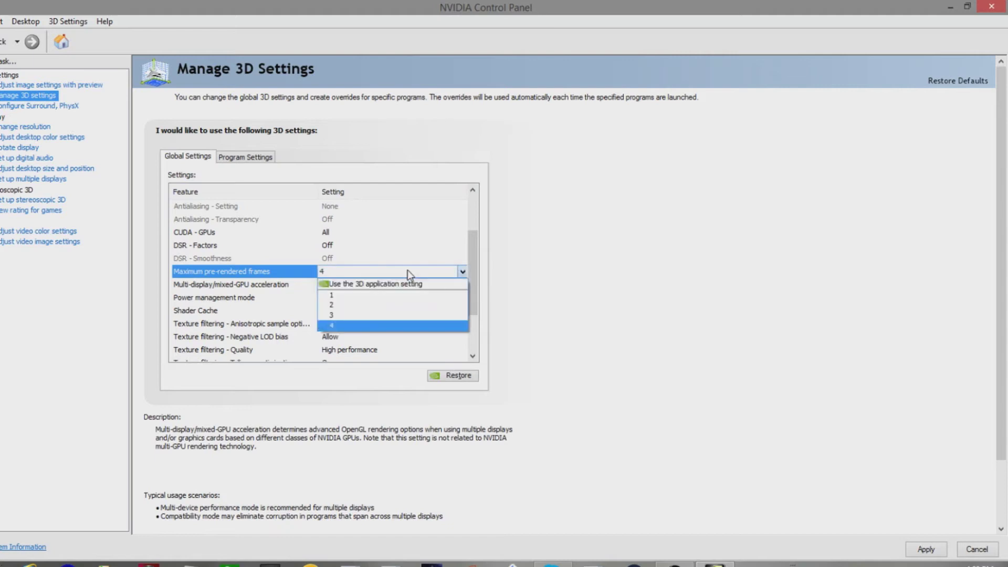
click(397, 327)
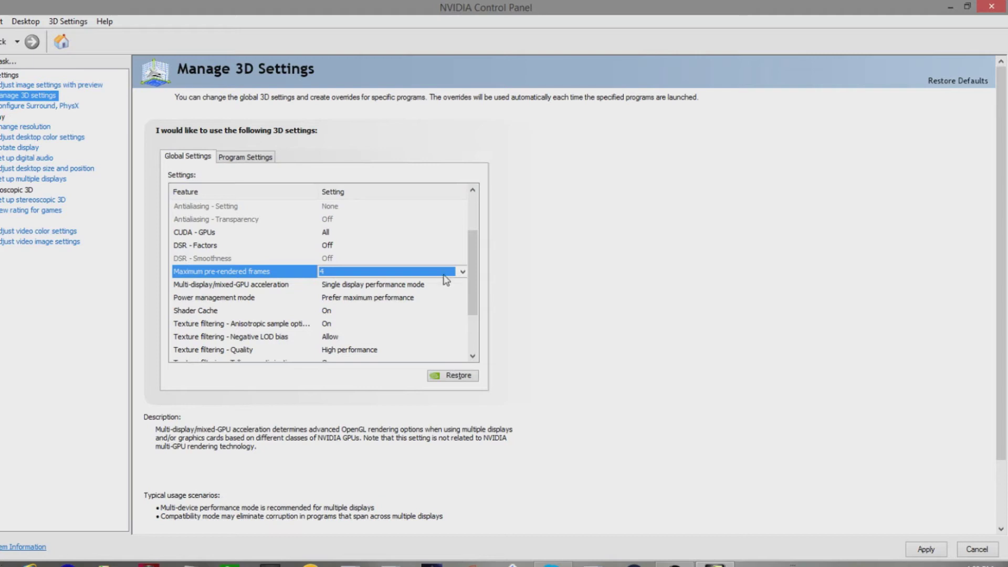
click(429, 285)
Keep Multi-display/mixed-GPU acceleration on Single display performance mode, then select Power management mode
click(429, 285)
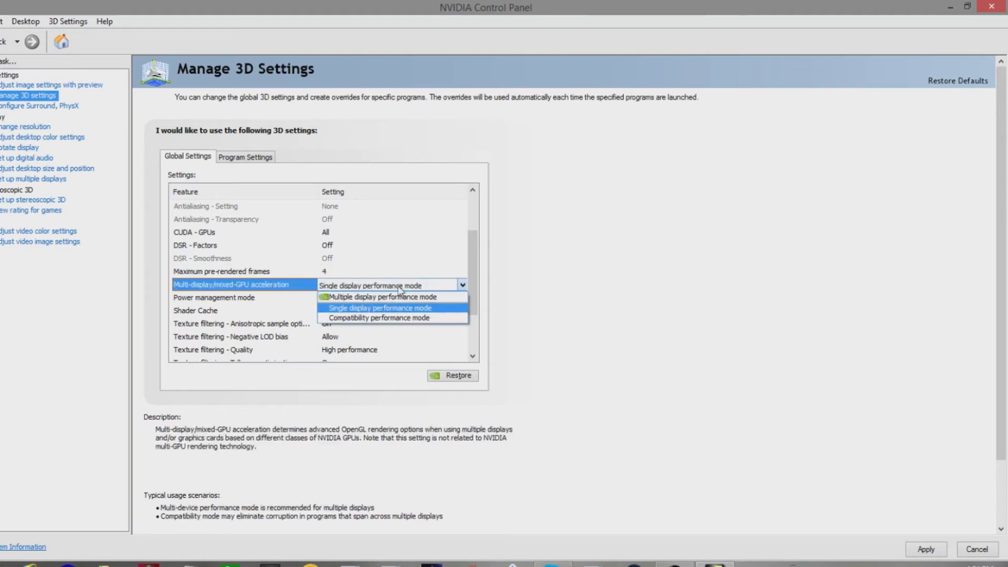
click(398, 286)
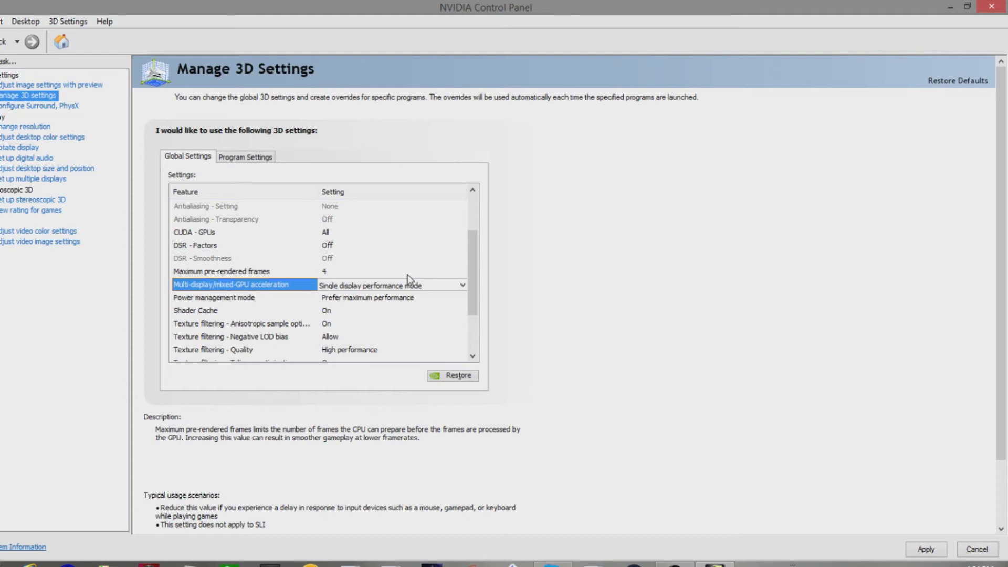
click(418, 286)
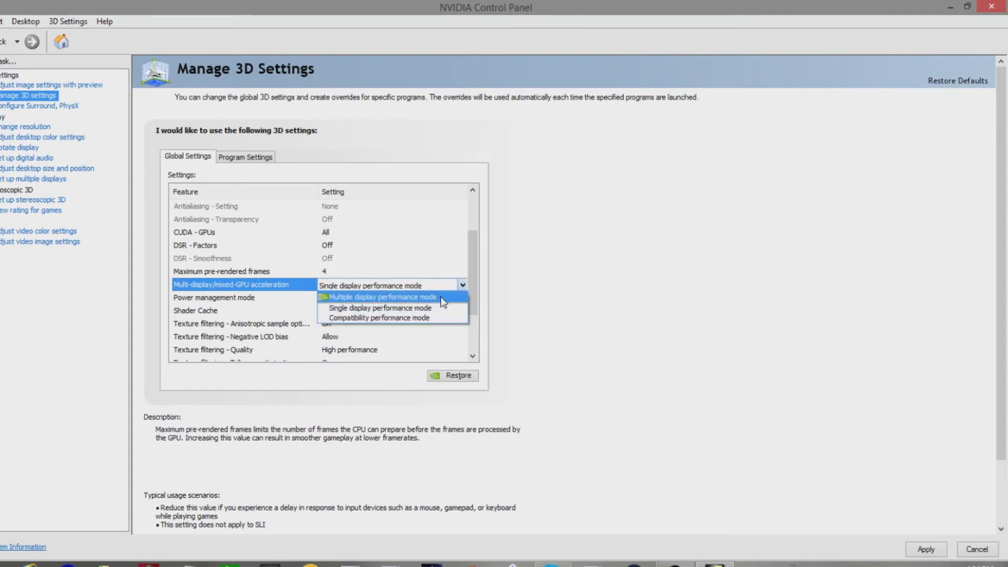
click(383, 307)
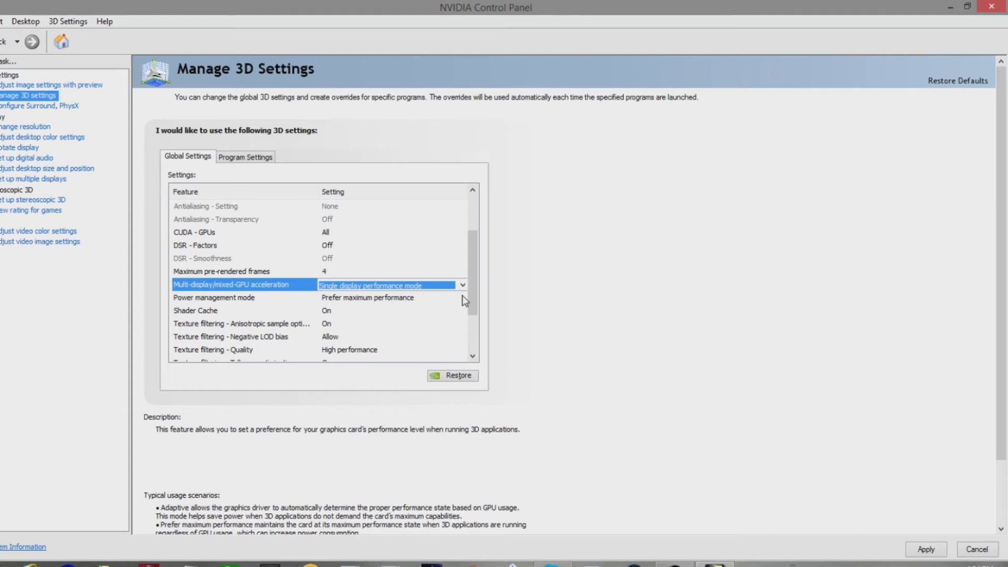
click(405, 285)
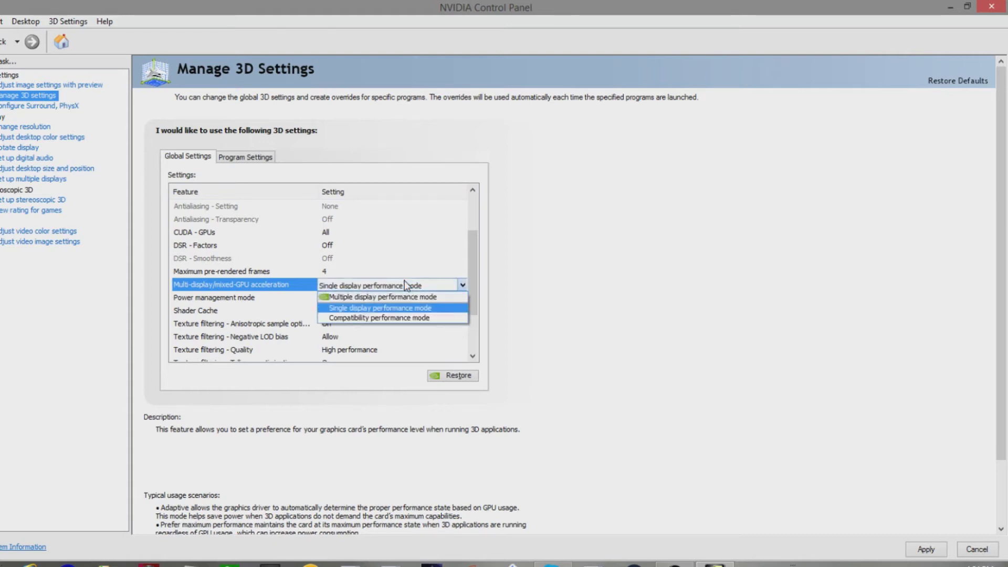
click(612, 318)
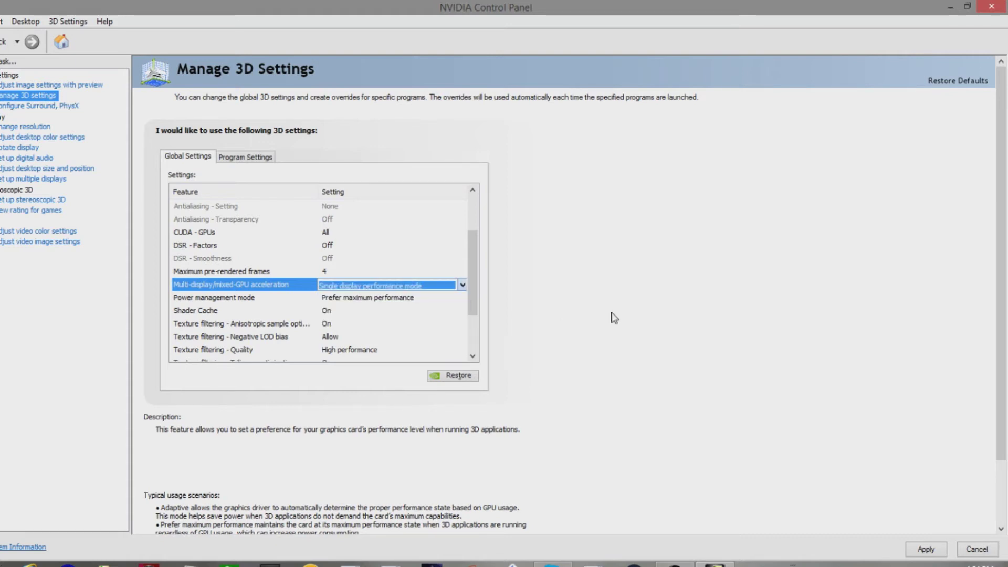
click(434, 285)
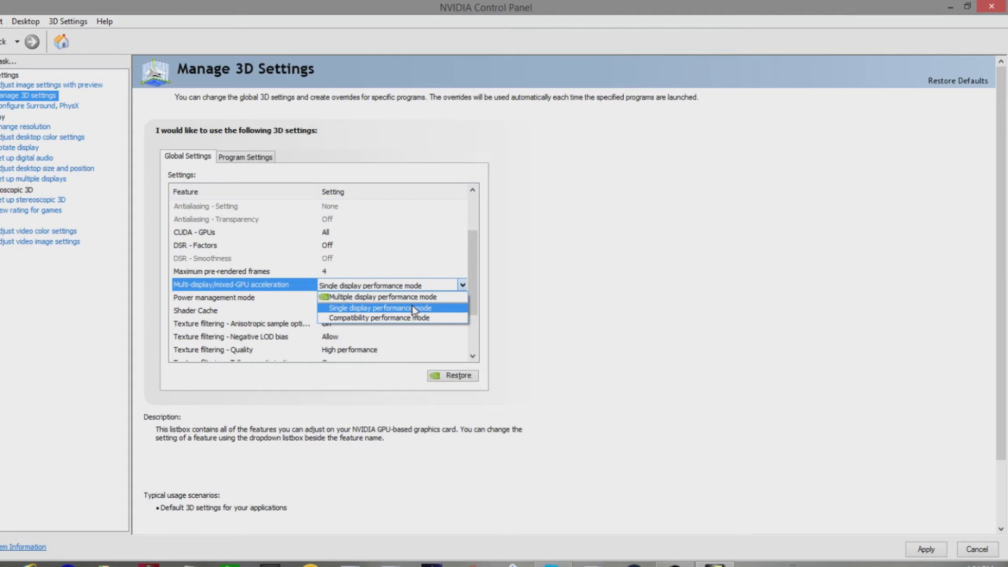
click(470, 305)
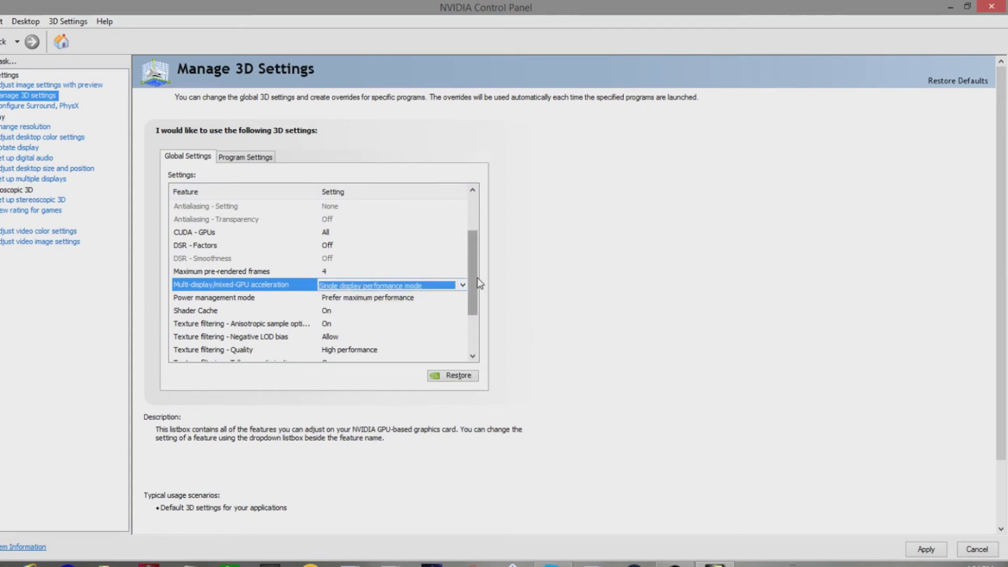
drag(477, 279, 475, 305)
click(220, 247)
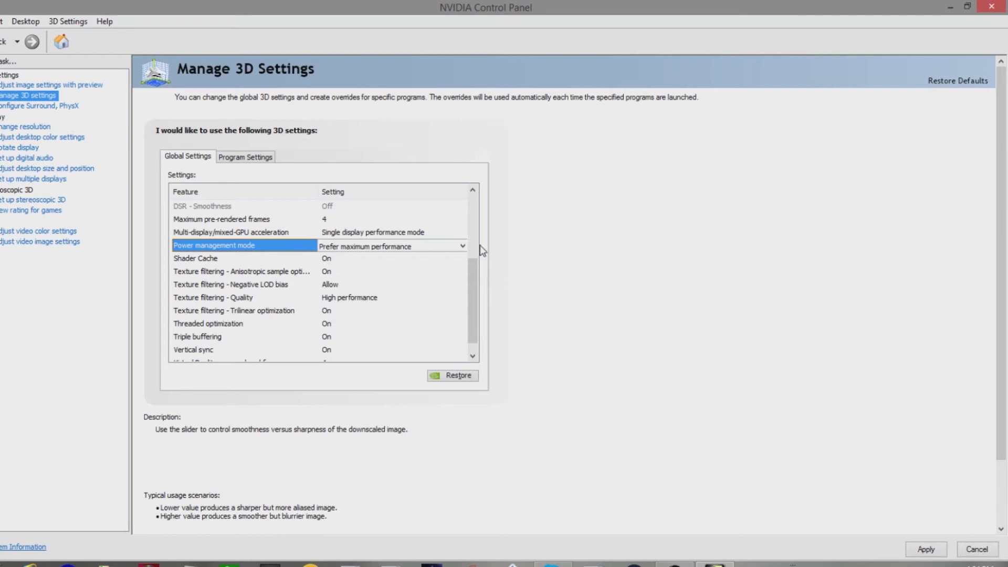
Keep Power management mode at Prefer maximum performance; check Shader Cache and anisotropic sample optimization are On
click(456, 247)
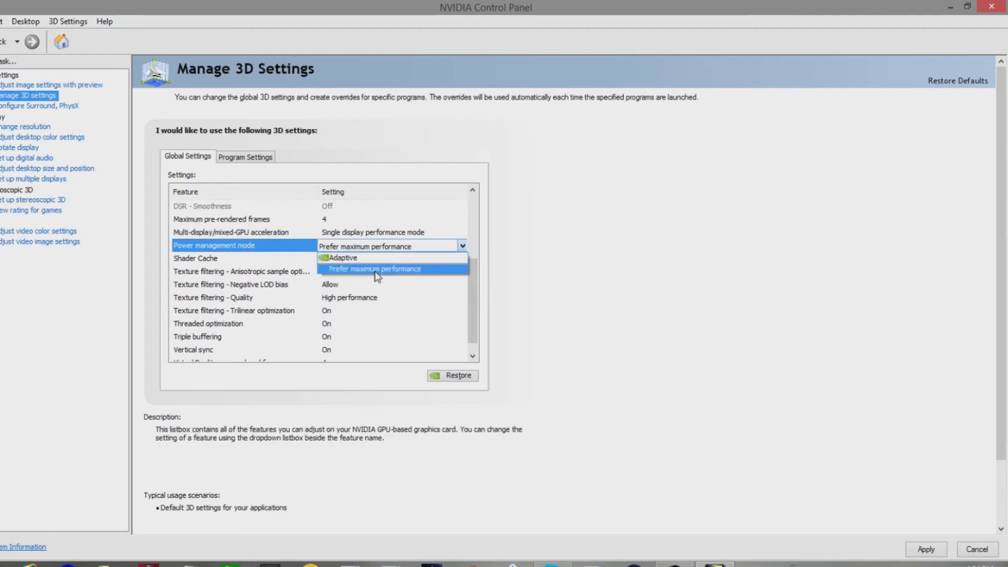
click(357, 269)
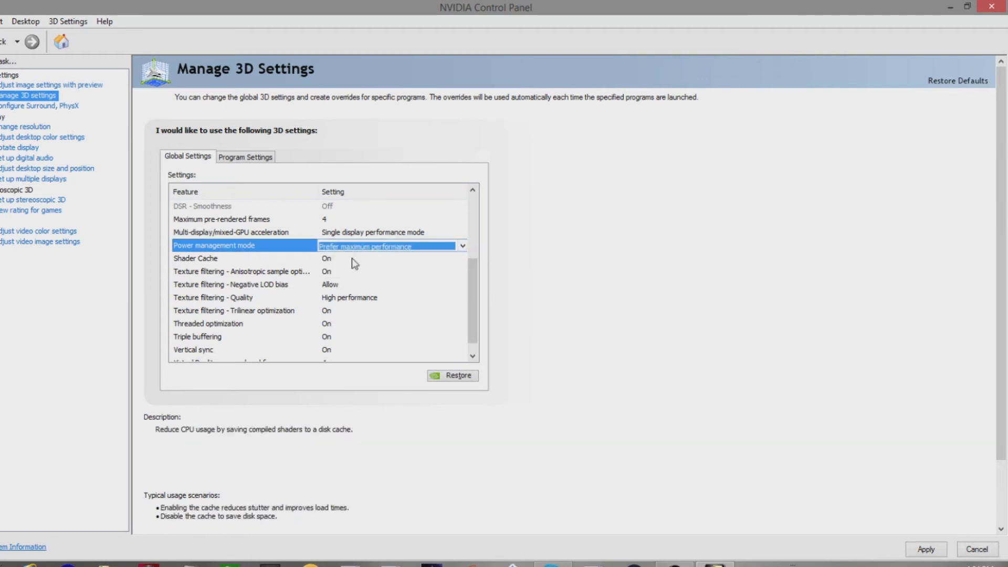
click(289, 273)
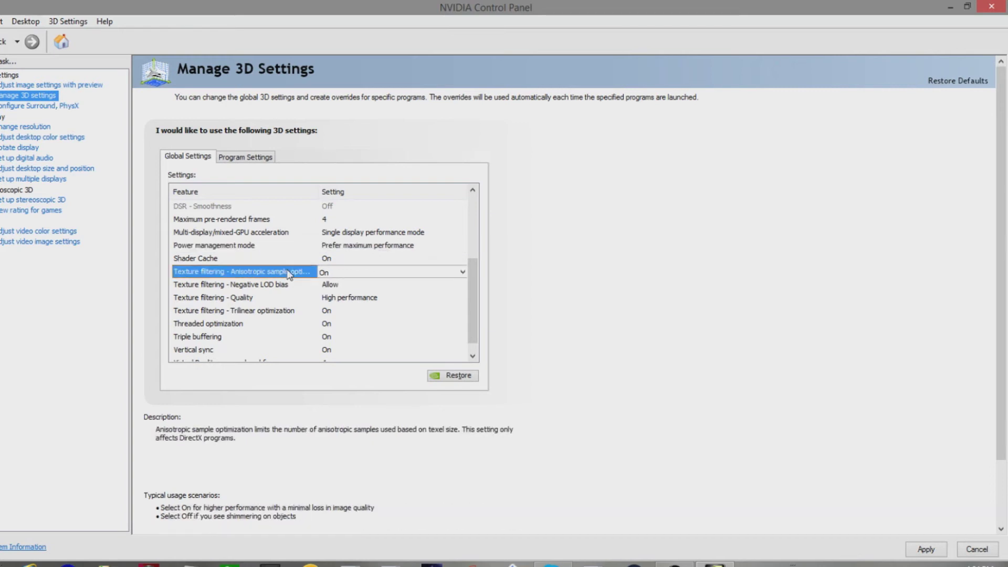
click(245, 260)
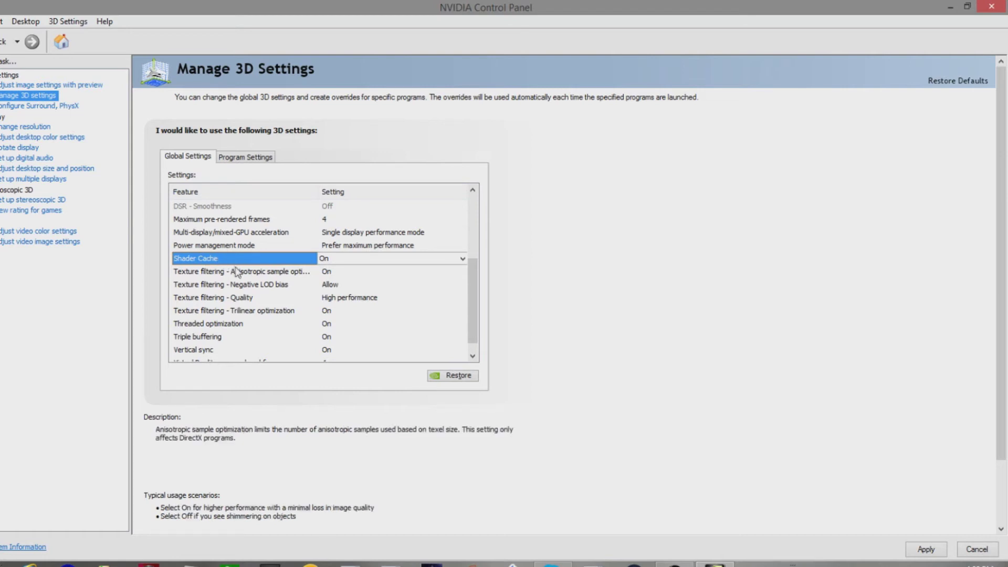
click(247, 273)
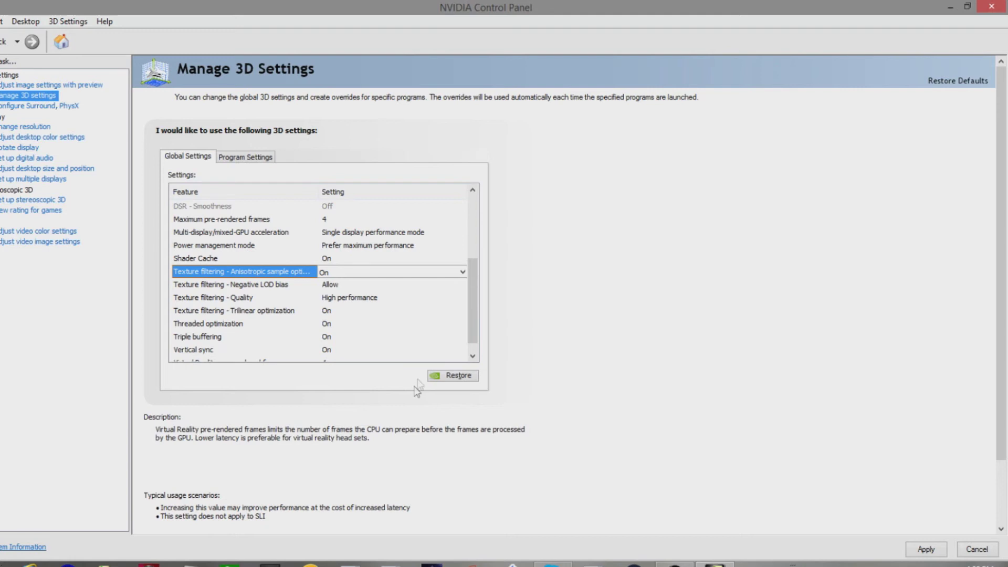
click(474, 297)
drag(479, 301, 474, 311)
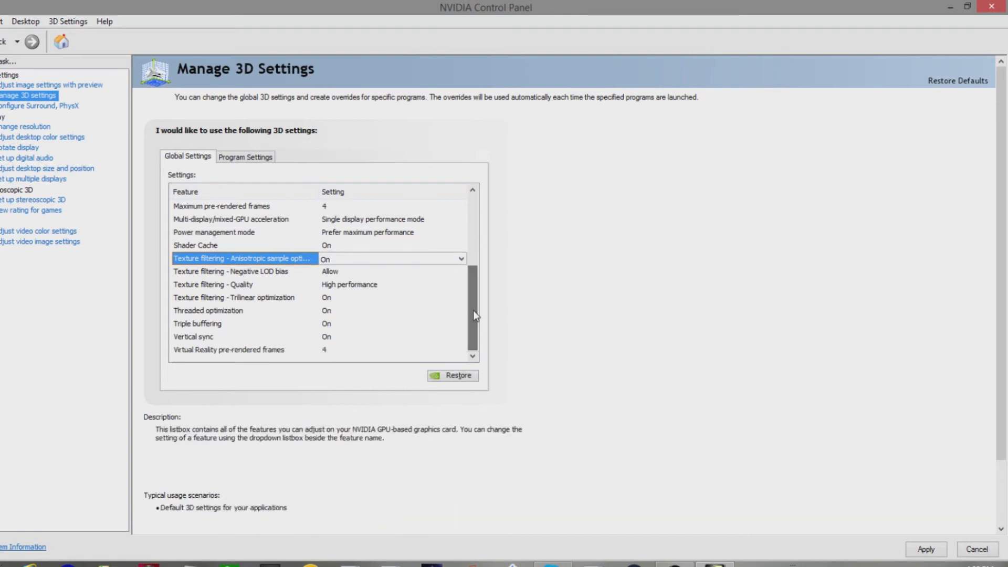
click(282, 273)
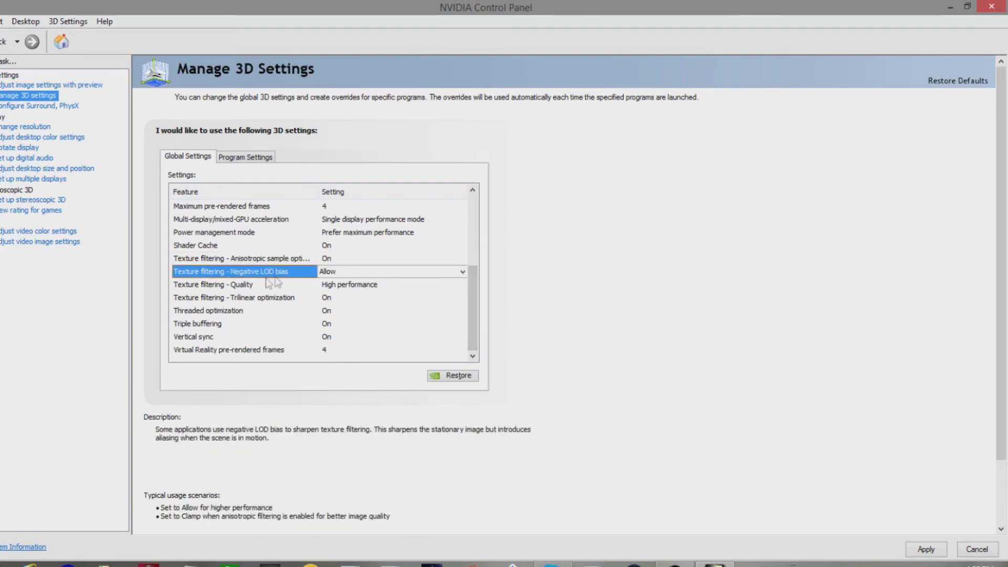
click(232, 297)
click(329, 284)
click(328, 284)
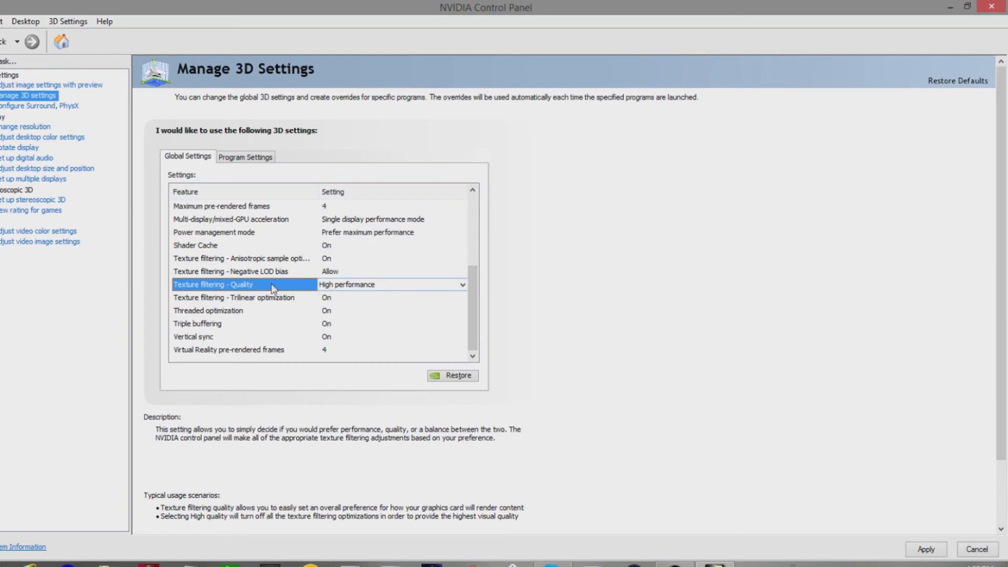
click(201, 302)
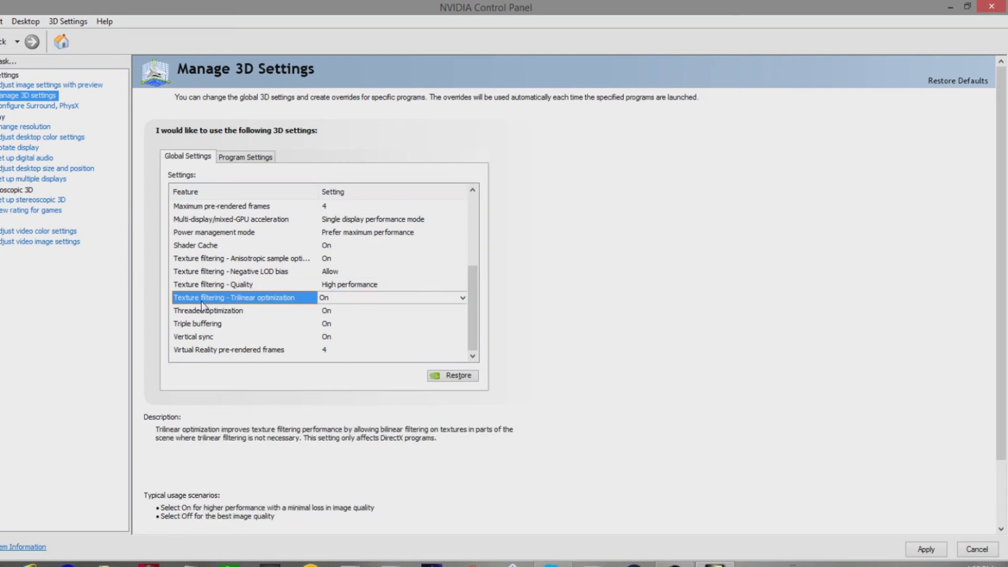
click(210, 312)
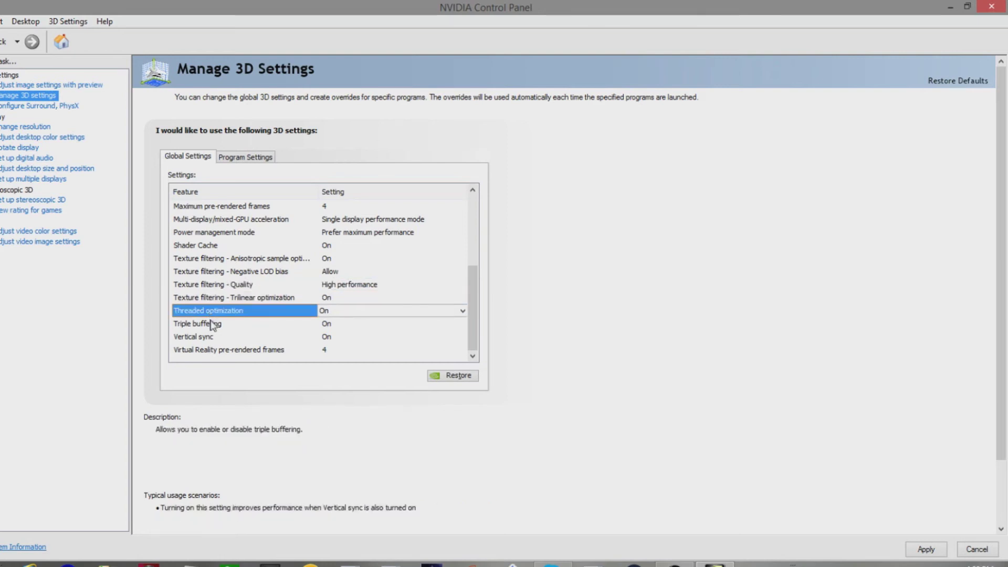
click(212, 325)
click(212, 337)
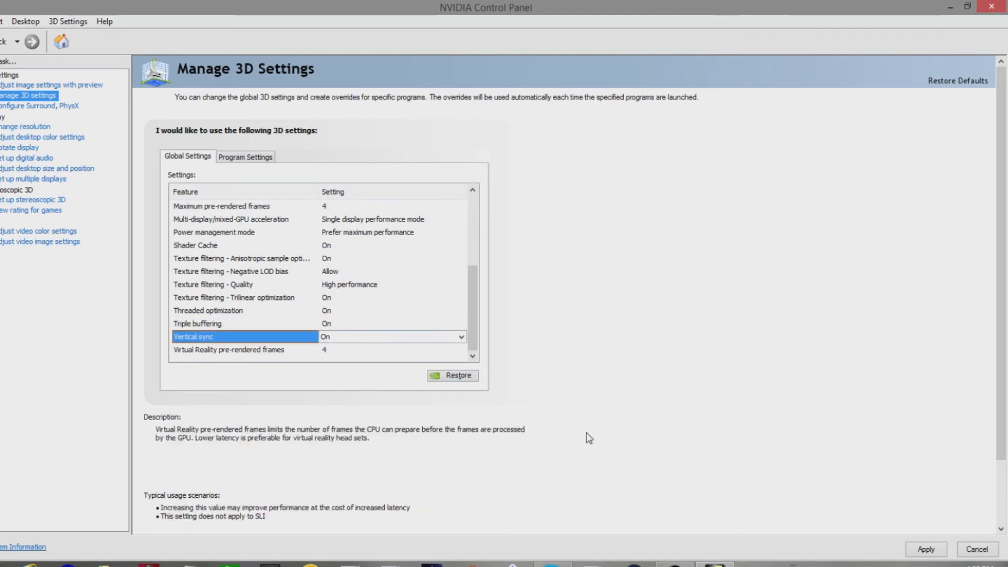
click(401, 342)
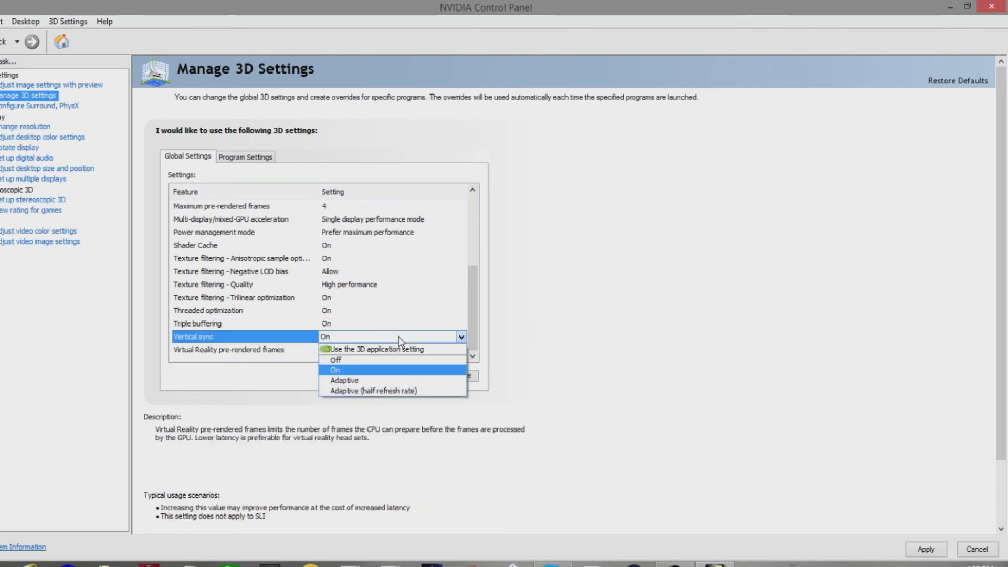
click(605, 402)
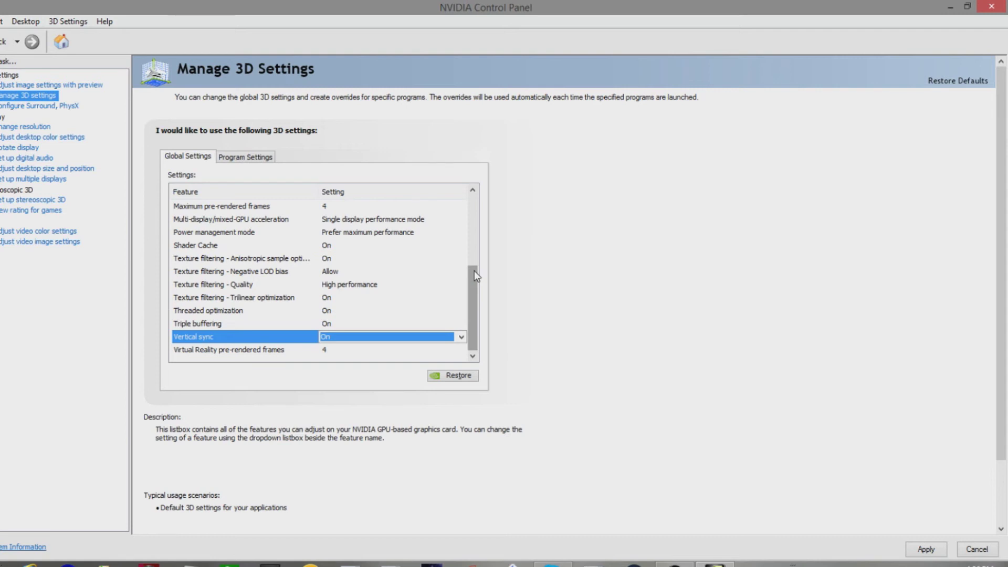
click(243, 351)
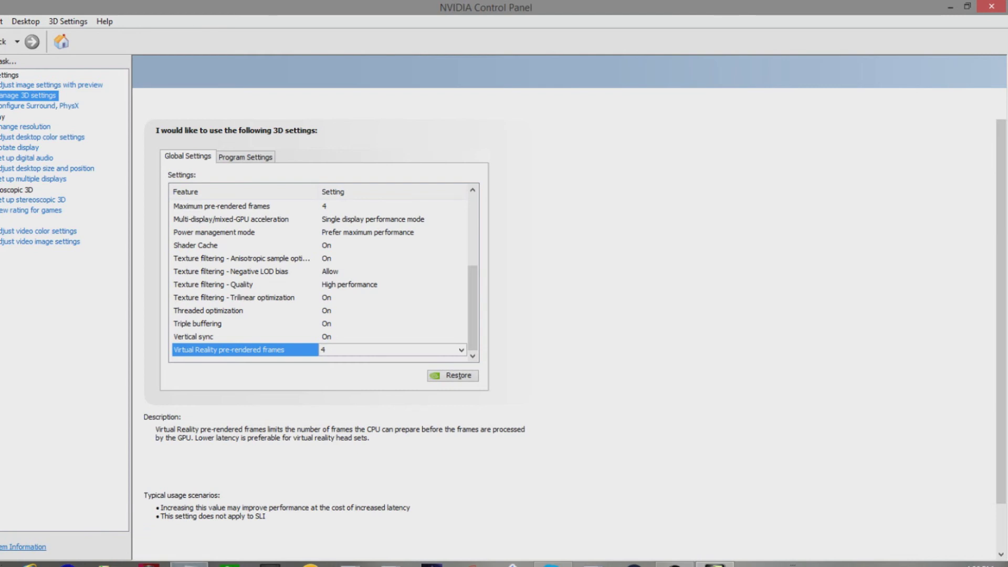
Close NVIDIA Control Panel with Win+D, revealing Task Manager on the desktop
key(super+d)
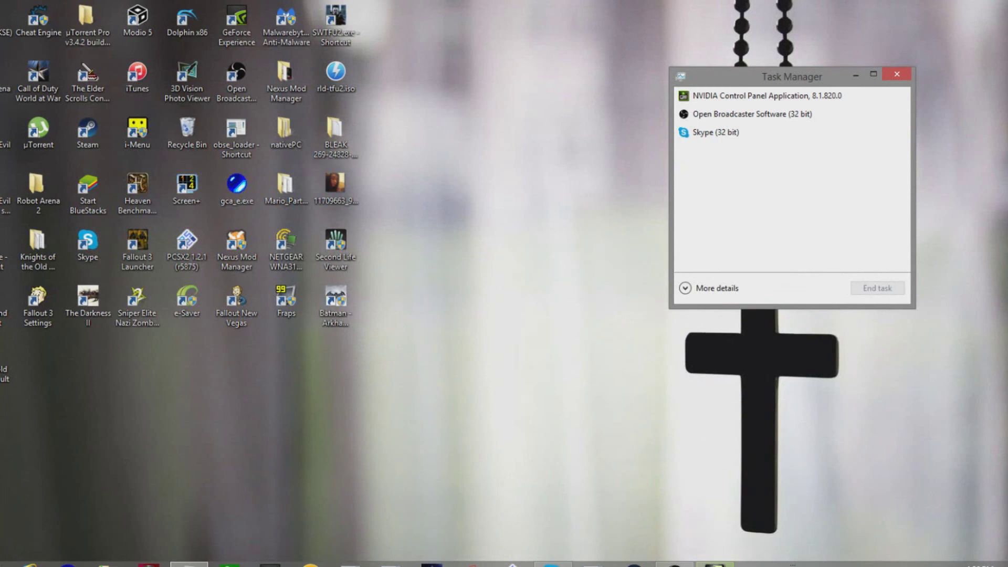
Close Task Manager and the Fallout 3 launcher
click(906, 79)
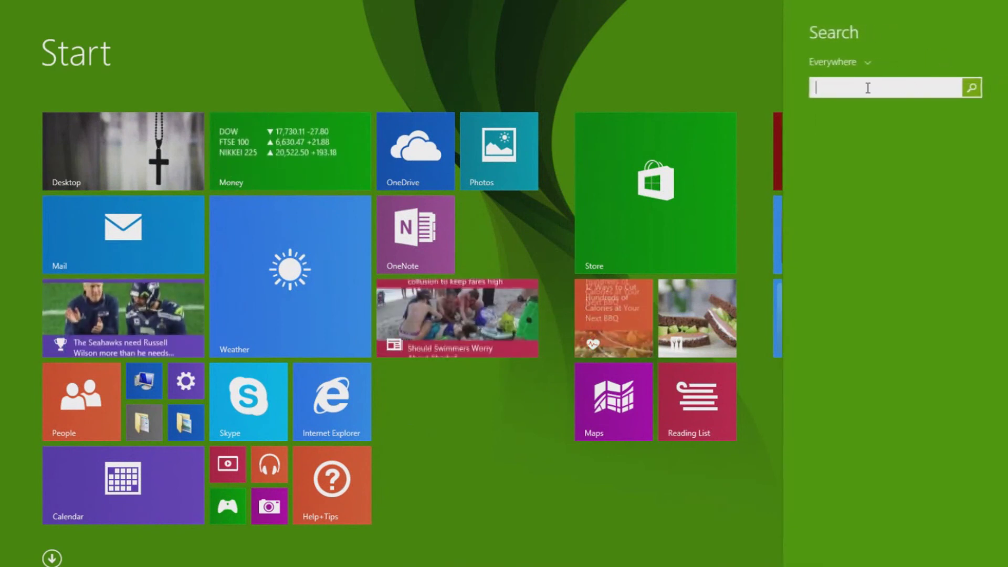
text(camer)
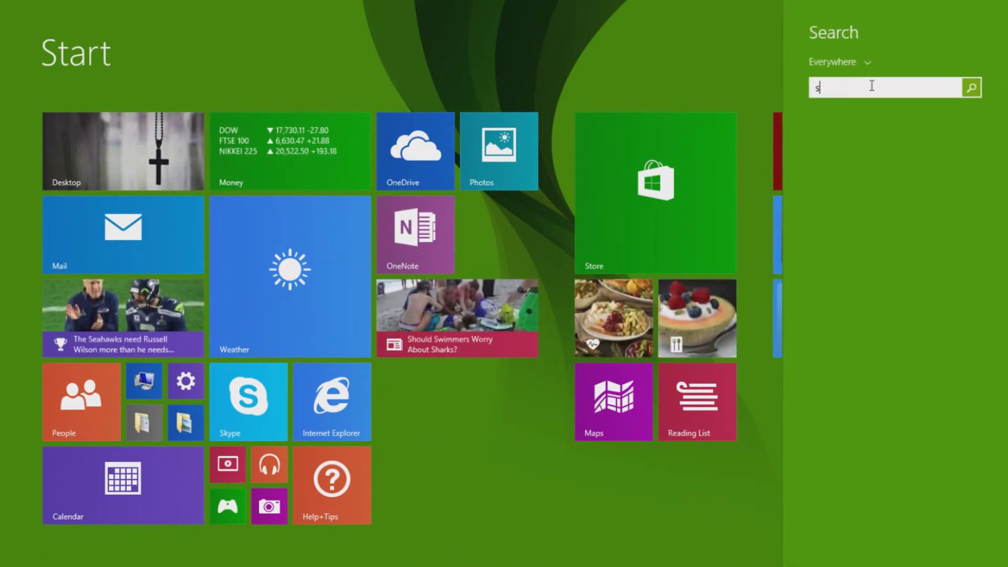
key(Escape)
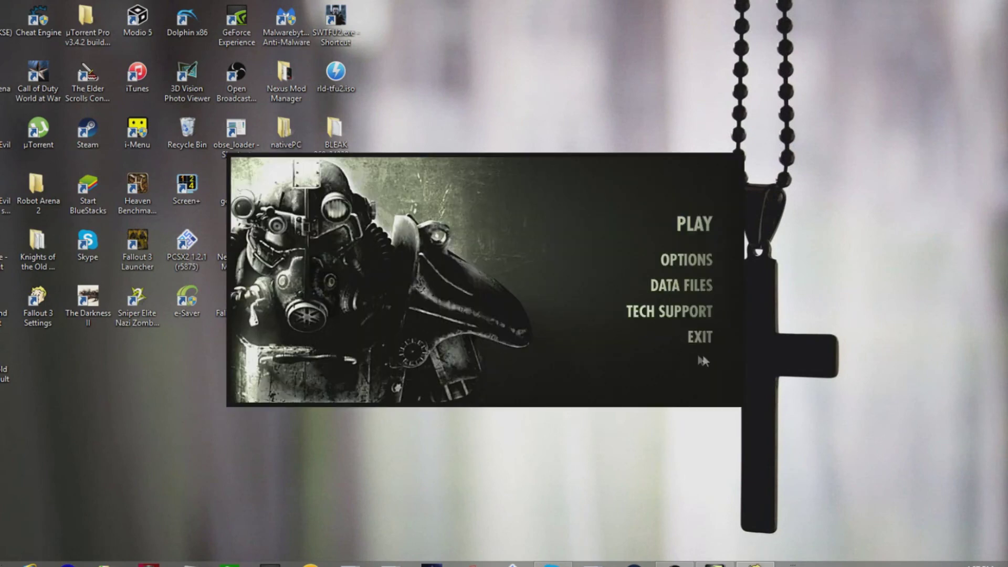
click(700, 341)
Return to the desktop from the Start screen and open This PC with Win+E
key(super)
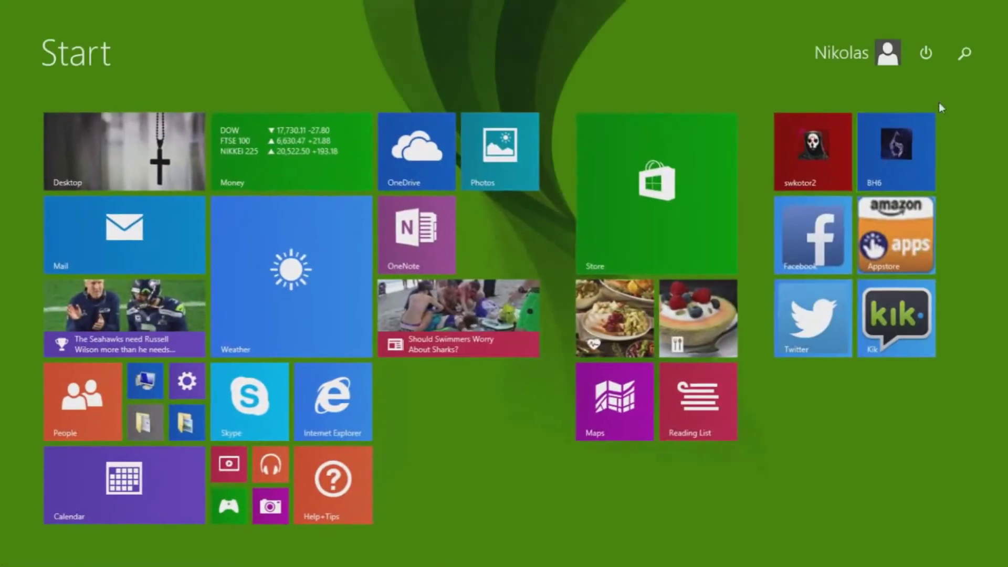
click(964, 53)
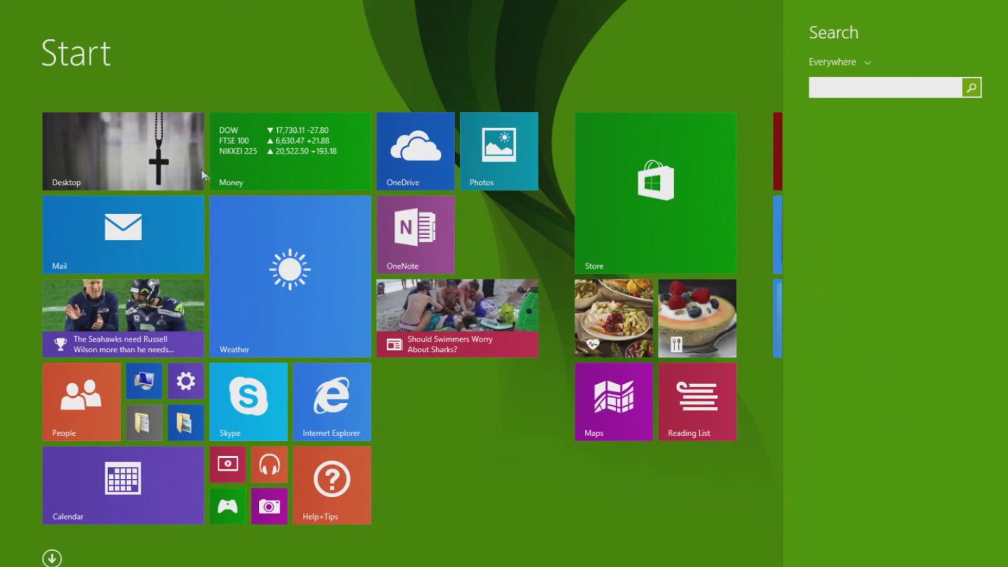
click(135, 150)
key(super+e)
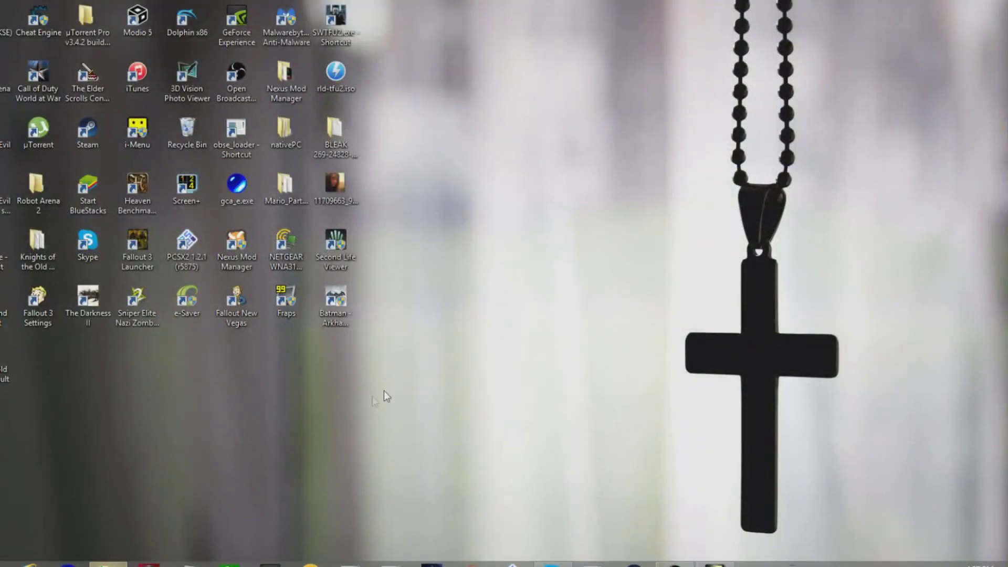
Open Control Panel from This PC, maximize it, and go to Hardware and Sound's power plan options
click(466, 138)
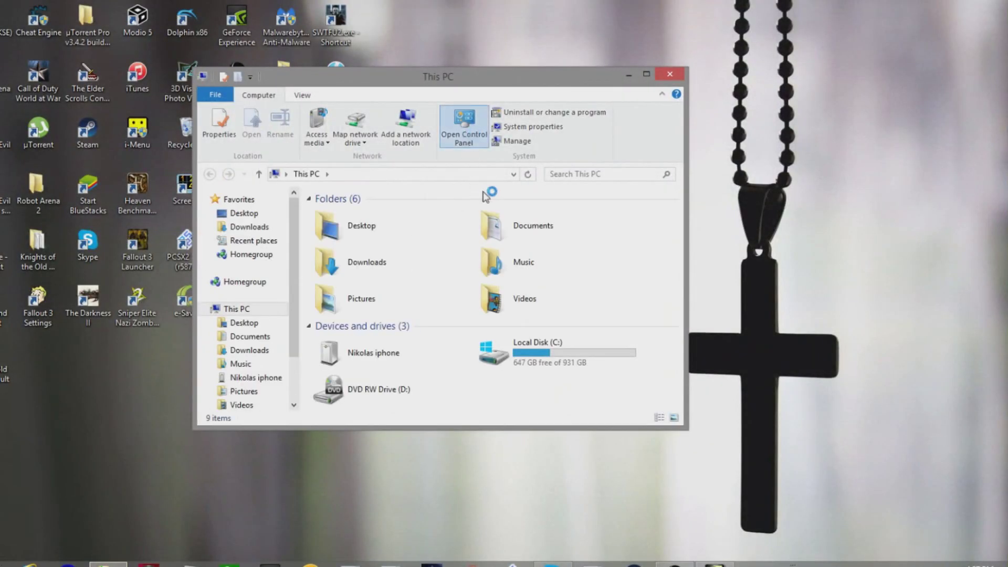
click(646, 73)
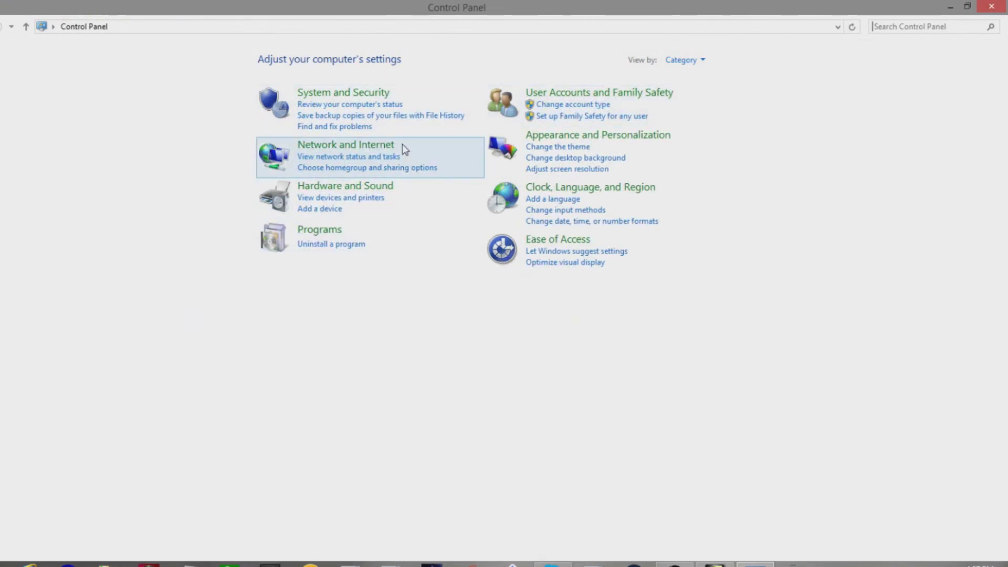
click(383, 187)
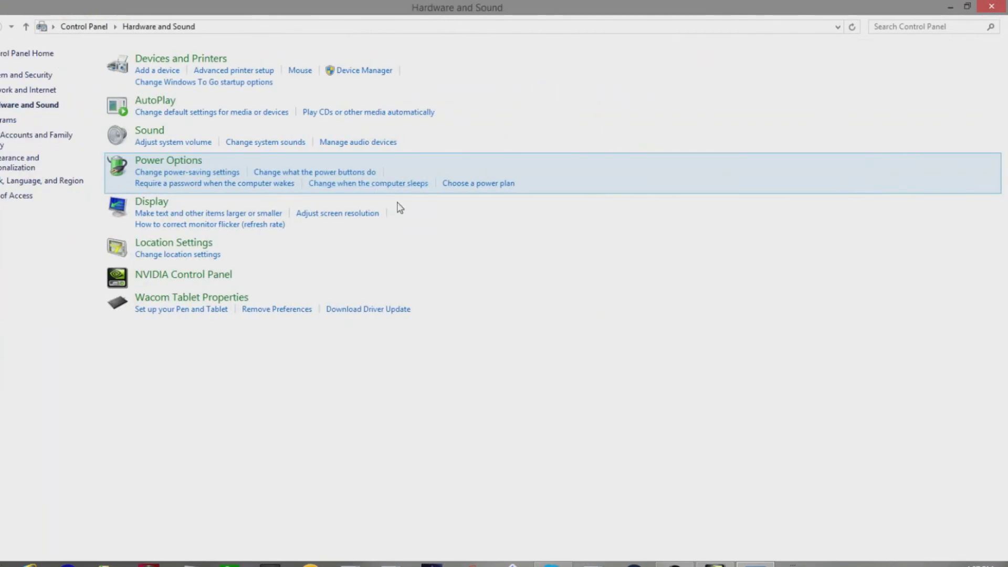
click(168, 161)
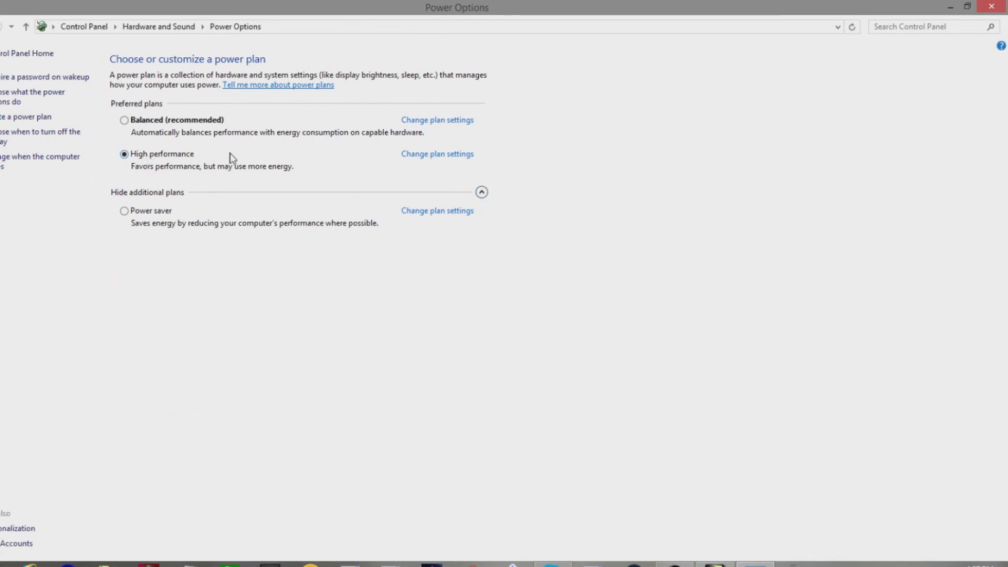
Close the Power Options window with the High performance plan left selected
click(992, 7)
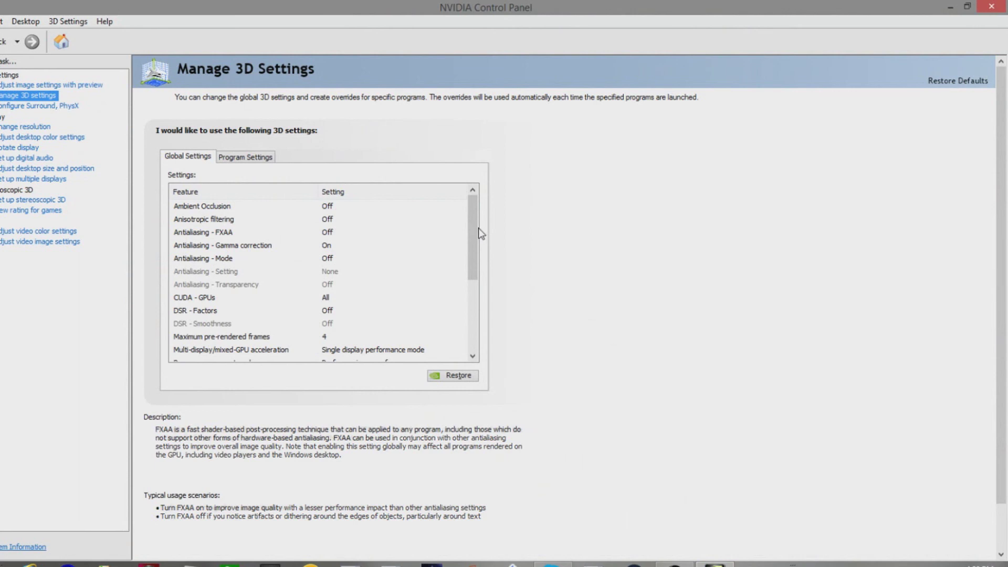
Open the Adjust Image Settings with Preview page, which shows advanced 3D image settings in use
mouse_move(473, 243)
mouse_down()
mouse_move(479, 313)
mouse_move(483, 236)
mouse_up()
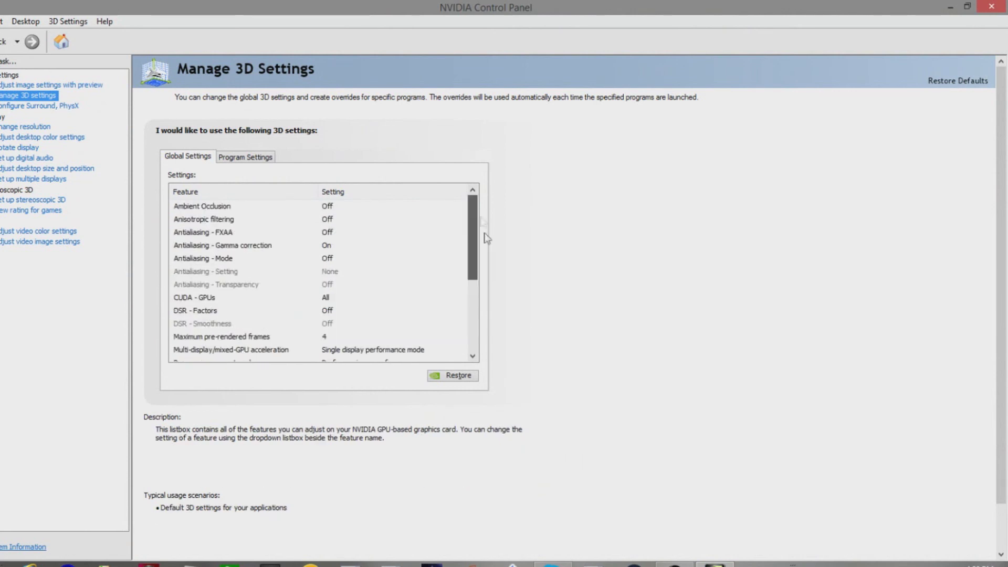
click(74, 85)
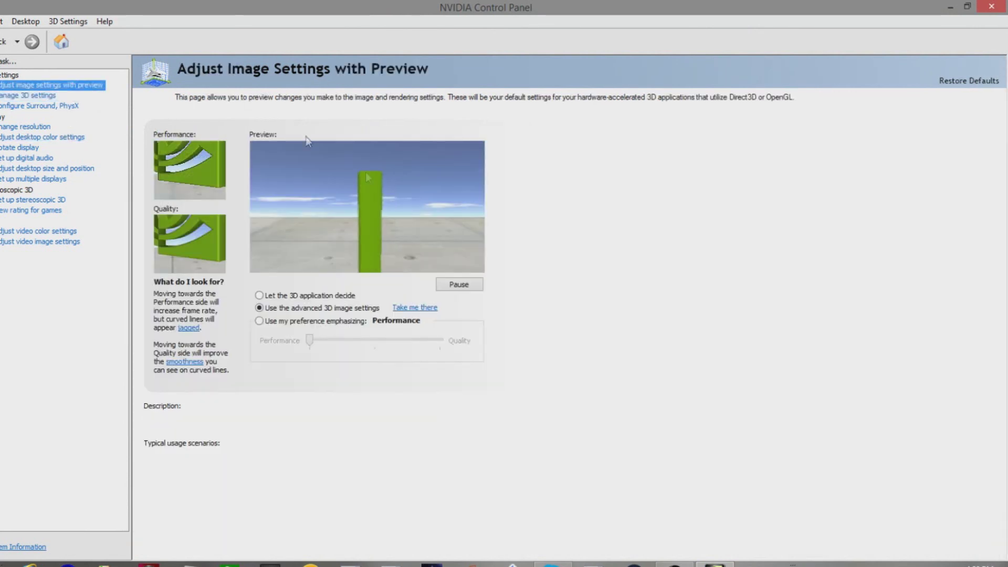